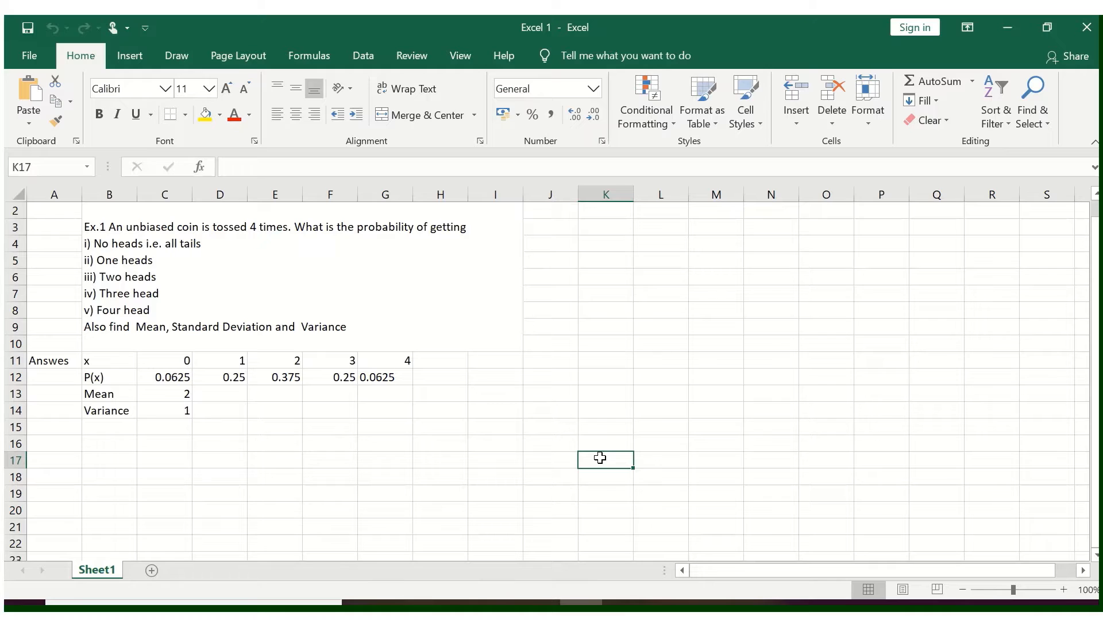
{"action": "left_click", "coordinate": [232, 238]}
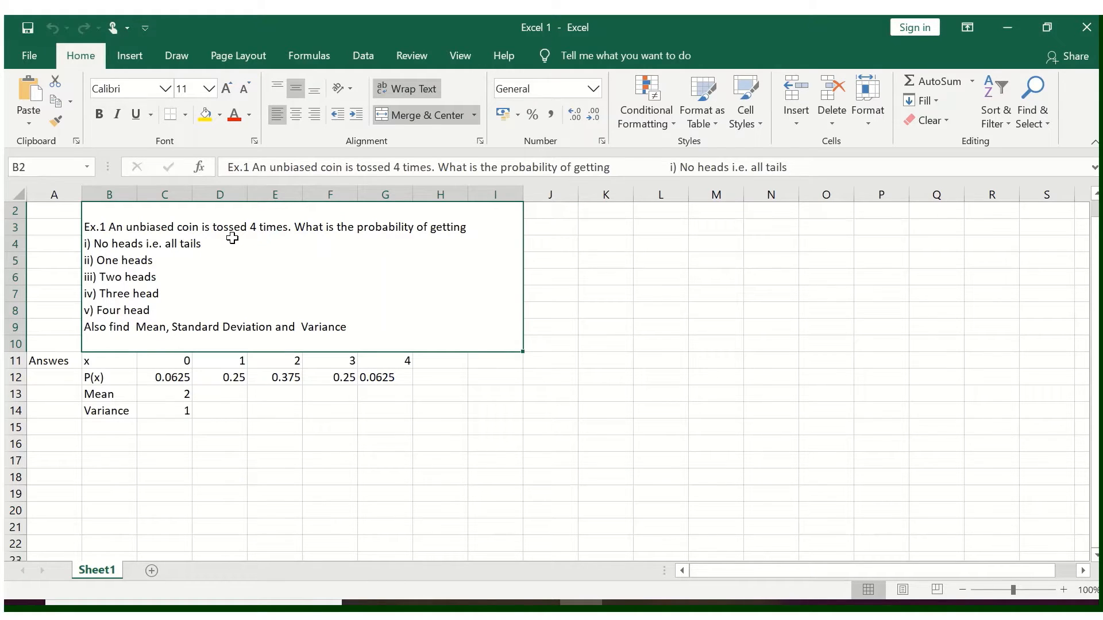
{"action": "left_click", "coordinate": [108, 361]}
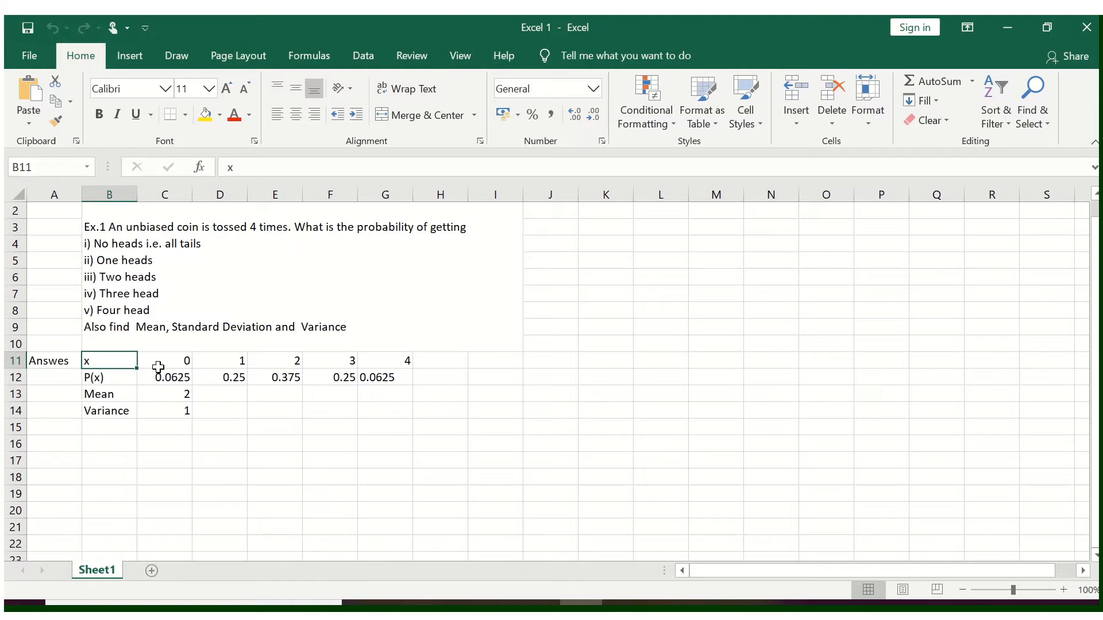
{"action": "left_click_drag", "start_coordinate": [158, 364], "coordinate": [388, 381]}
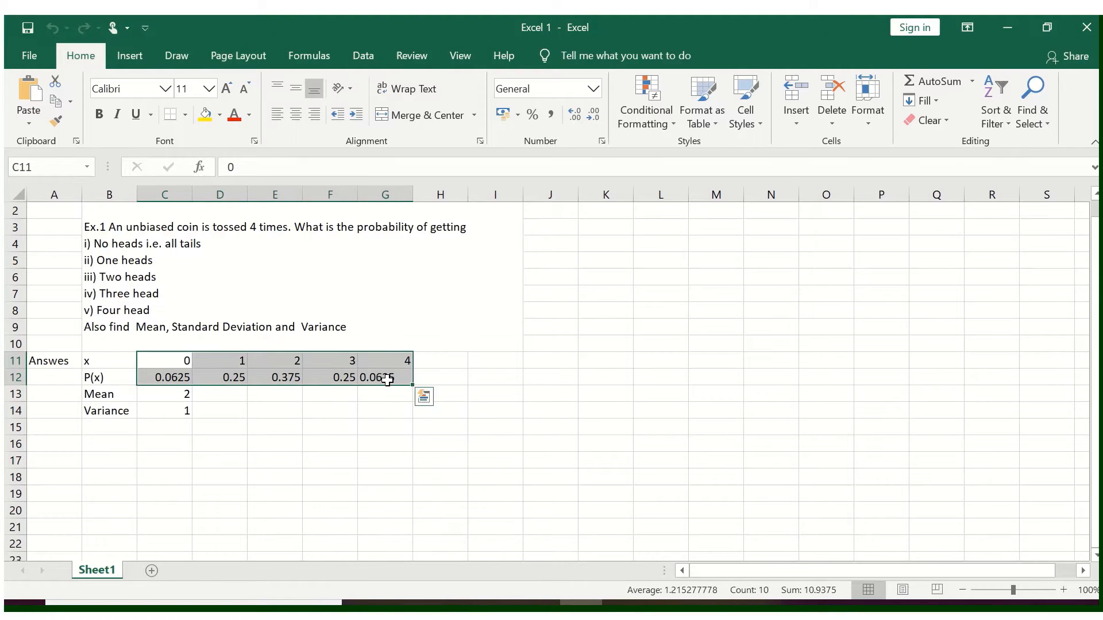
{"action": "left_click", "coordinate": [345, 443]}
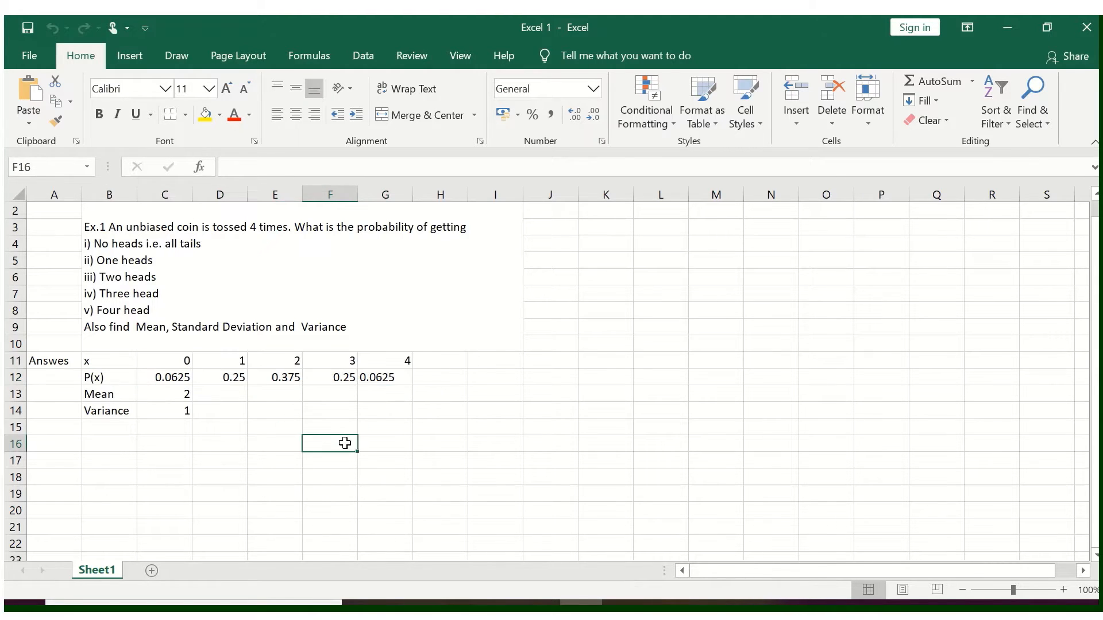
Step: Enter the column heading x in cell A15, below the answer table
{"action": "left_click", "coordinate": [54, 426]}
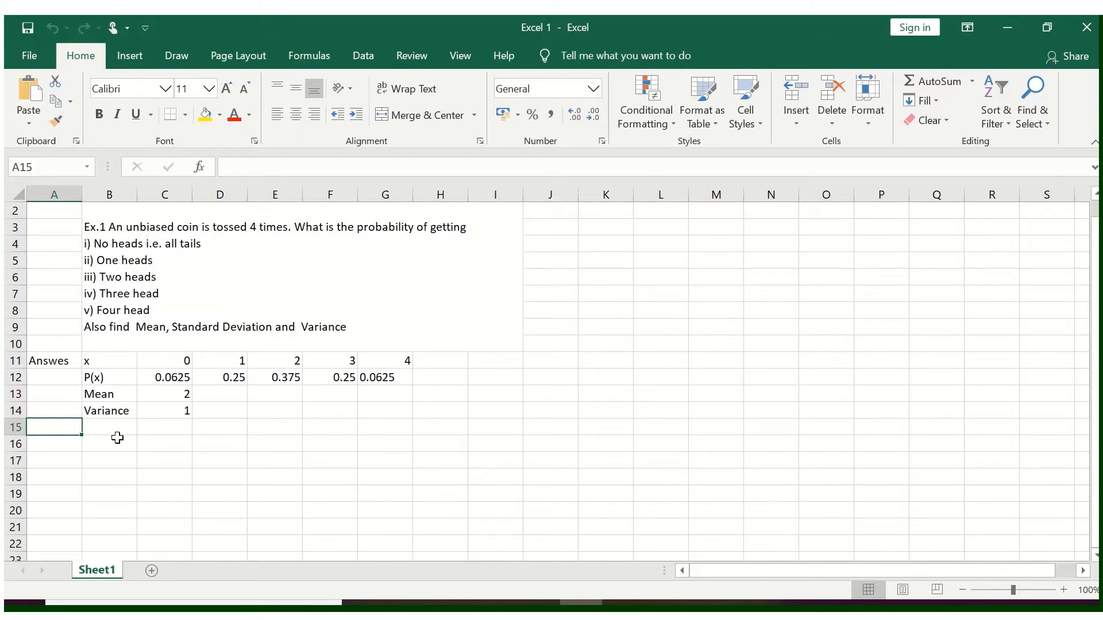
{"action": "type", "text": "x"}
{"action": "key", "text": "Right"}
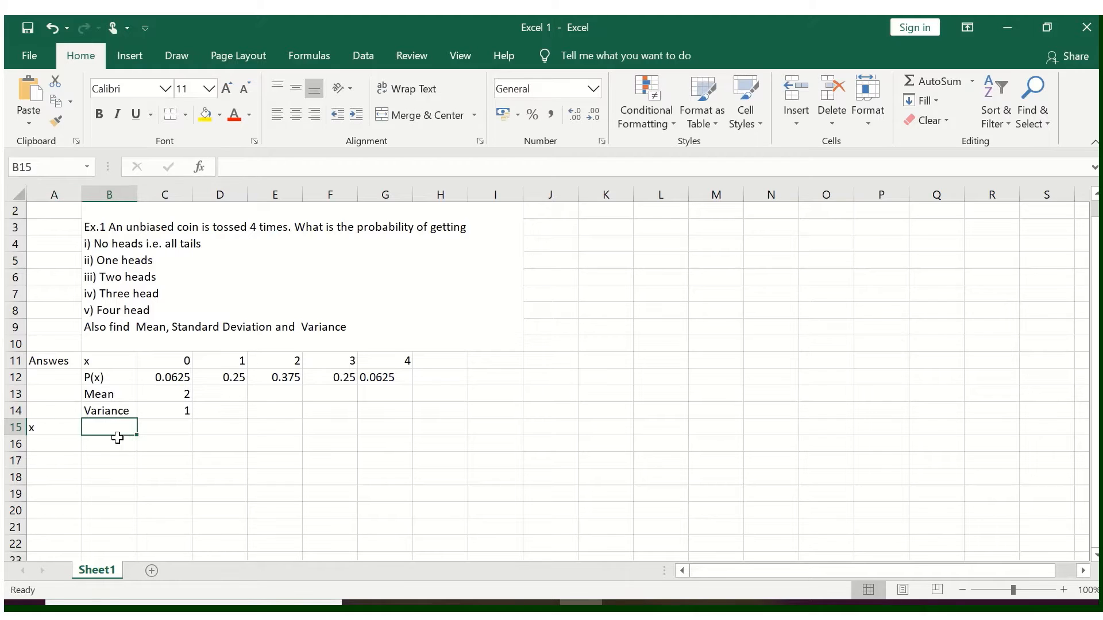
Step: List the values 0, 1, 2, 3 and 4 in cells A16 to A20 under the x heading
{"action": "key", "text": "Left"}
{"action": "key", "text": "Down"}
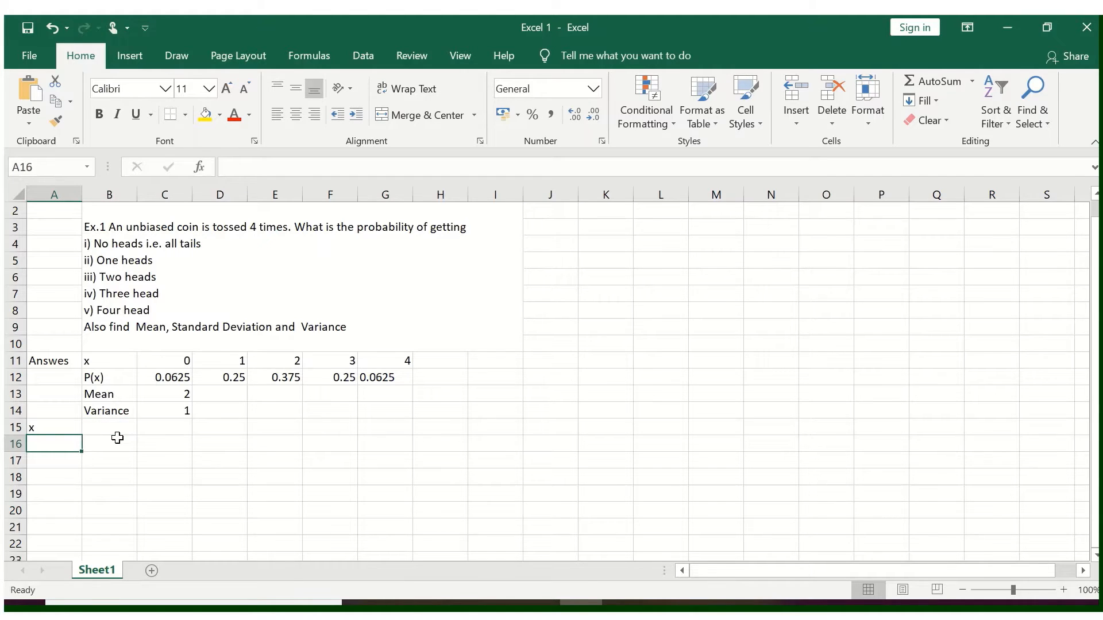
{"action": "type", "text": "0"}
{"action": "key", "text": "Return"}
{"action": "type", "text": "1"}
{"action": "key", "text": "Return"}
{"action": "type", "text": "2"}
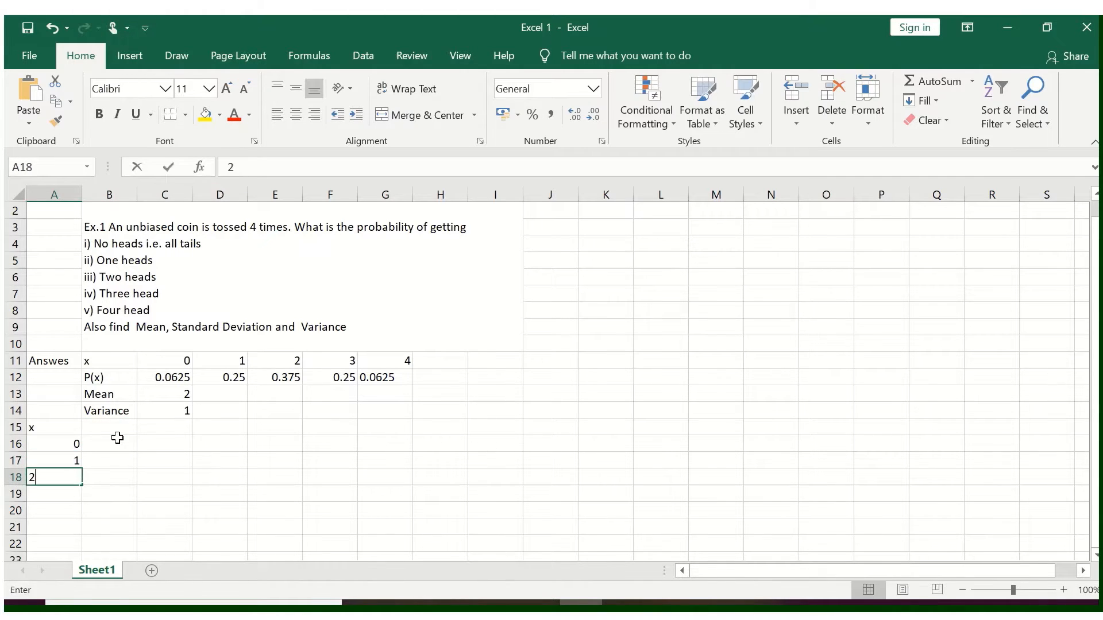
{"action": "key", "text": "Return"}
{"action": "type", "text": "3"}
{"action": "key", "text": "Return"}
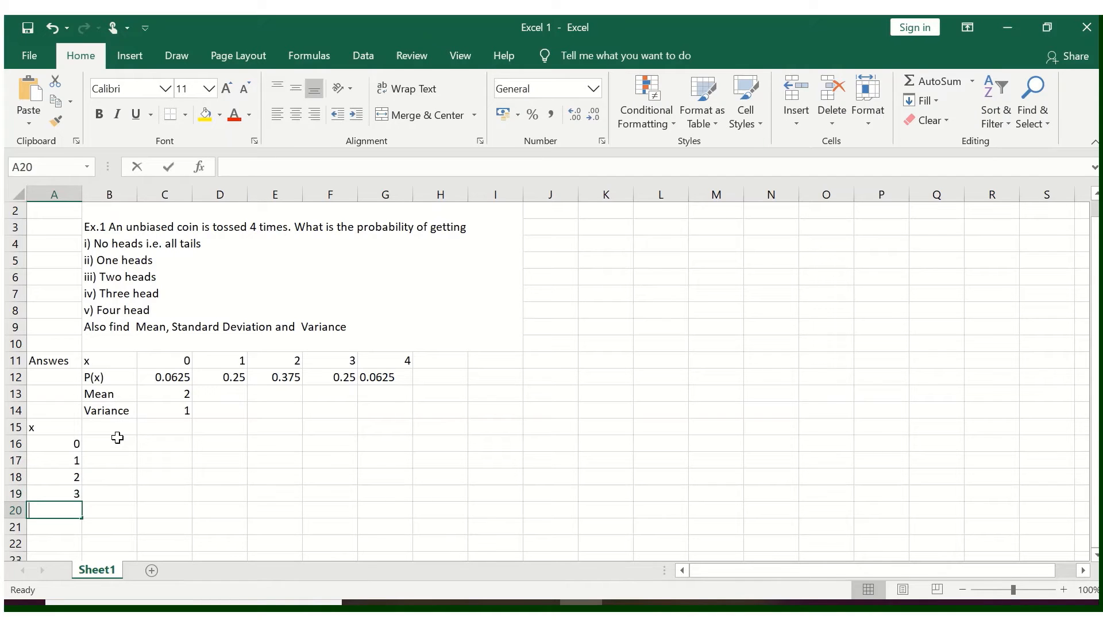
{"action": "type", "text": "4"}
{"action": "key", "text": "Return"}
Step: Enter the column heading P(x) in cell B15, beside the x heading
{"action": "key", "text": "Right"}
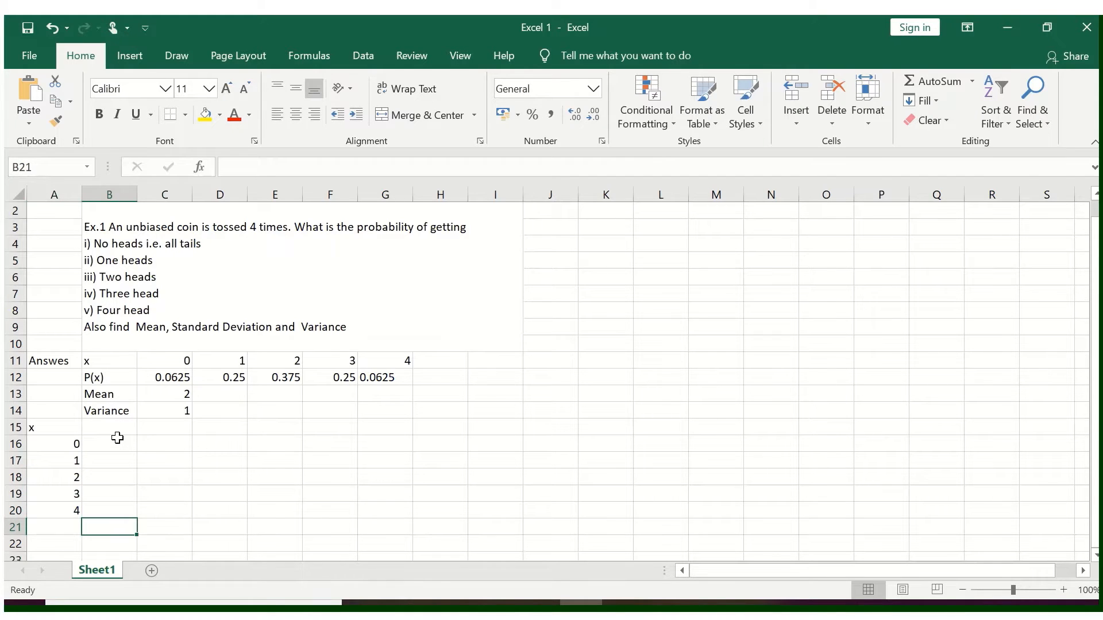
{"action": "key", "text": "Up"}
{"action": "key", "text": "Up"}
{"action": "key", "text": "Up"}
{"action": "key", "text": "Up"}
{"action": "key", "text": "Up"}
{"action": "key", "text": "Up"}
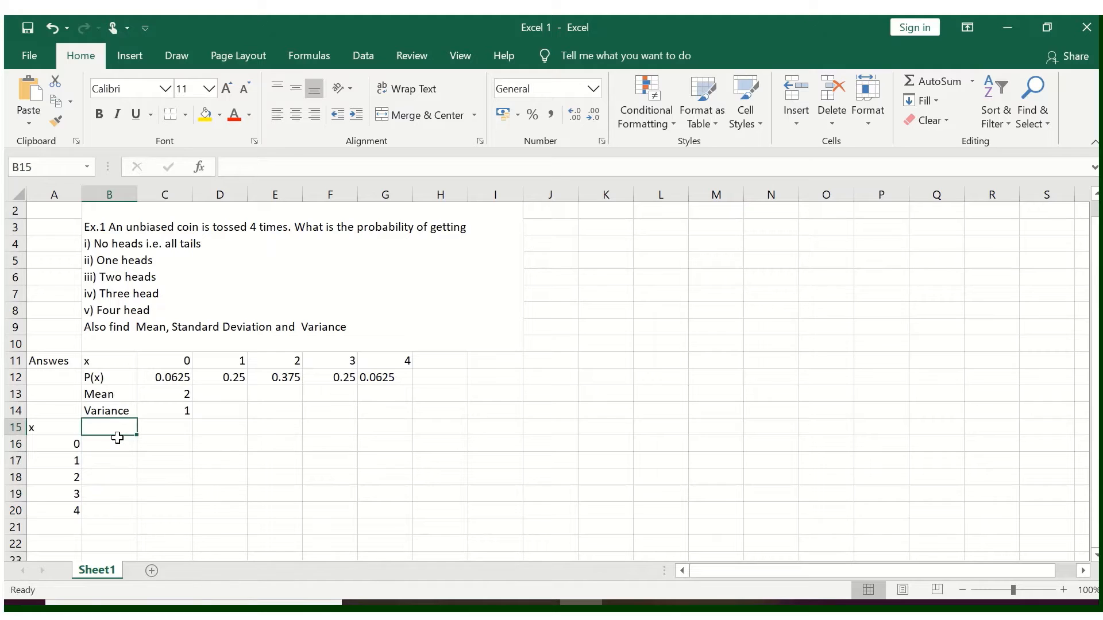
{"action": "type", "text": "P(x)"}
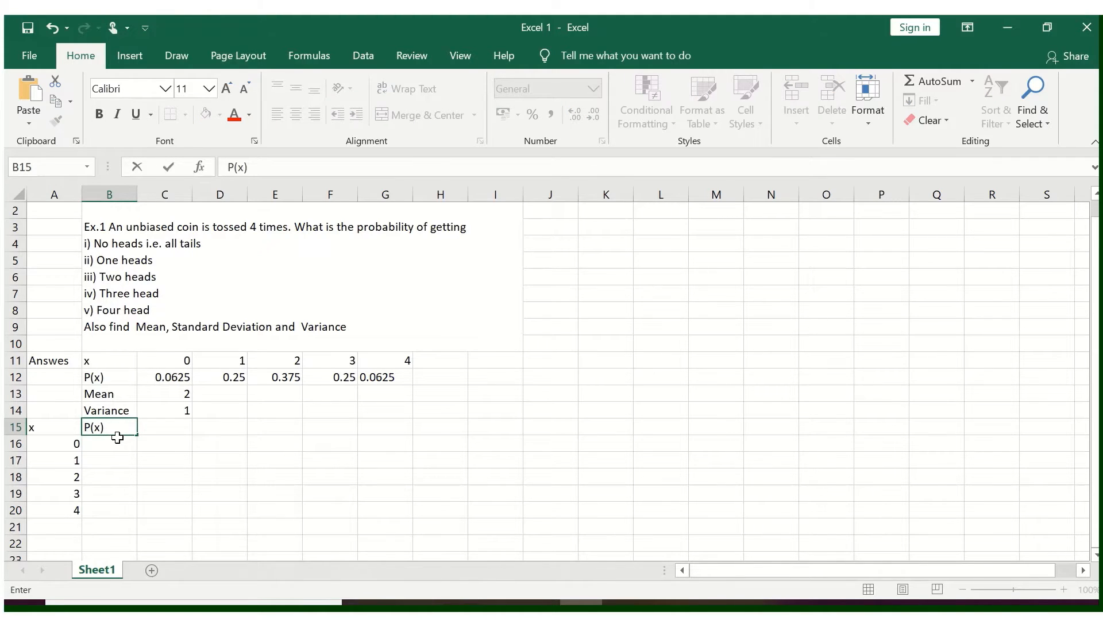
{"action": "key", "text": "Tab"}
Step: Label cell C16 "Number of trial" and enter 4 as its value in cell E16
{"action": "key", "text": "Down"}
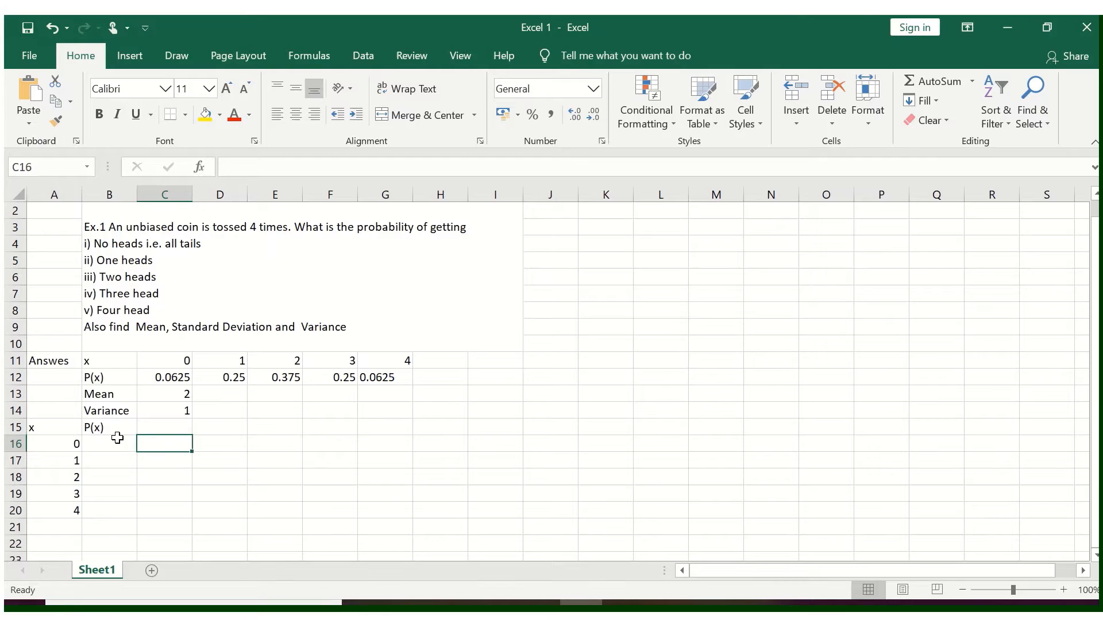
{"action": "type", "text": "Number "}
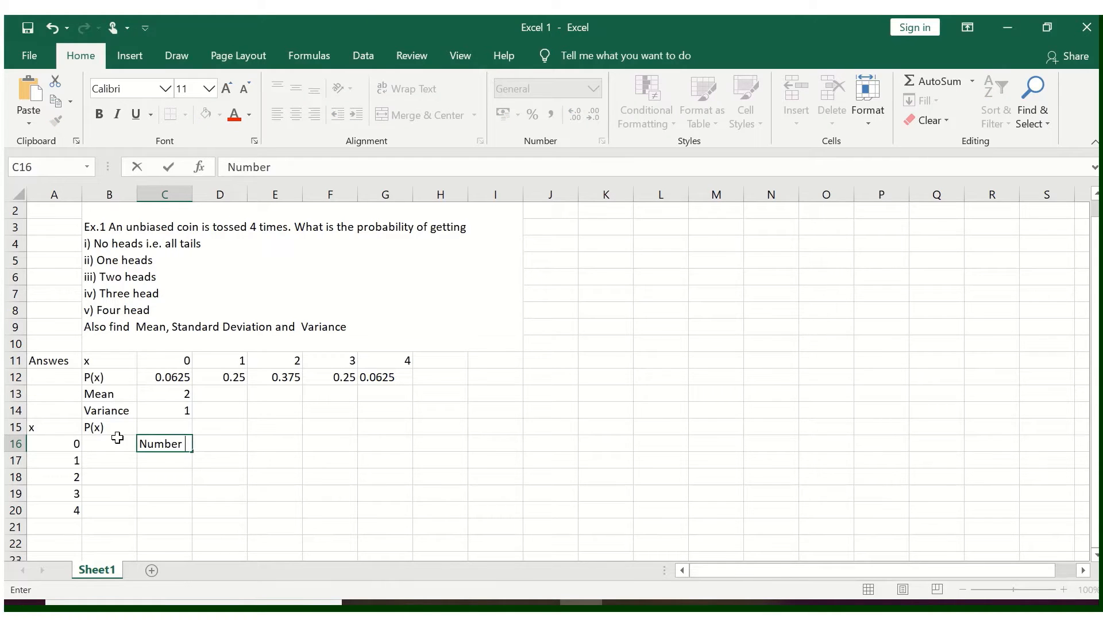
{"action": "type", "text": "of trial"}
{"action": "key", "text": "Tab"}
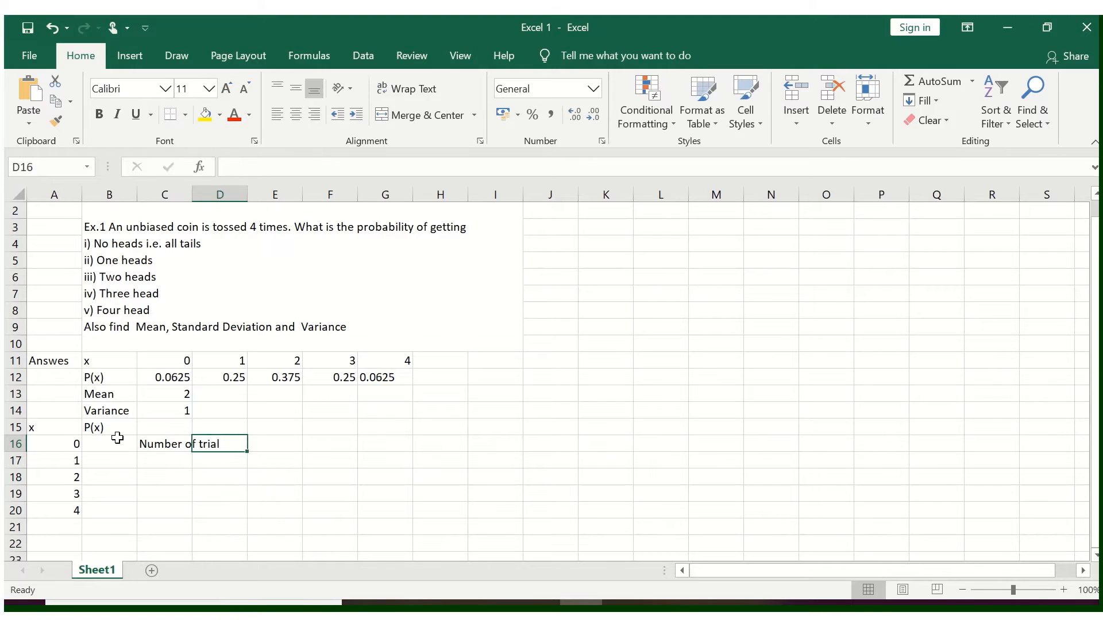
{"action": "key", "text": "Tab"}
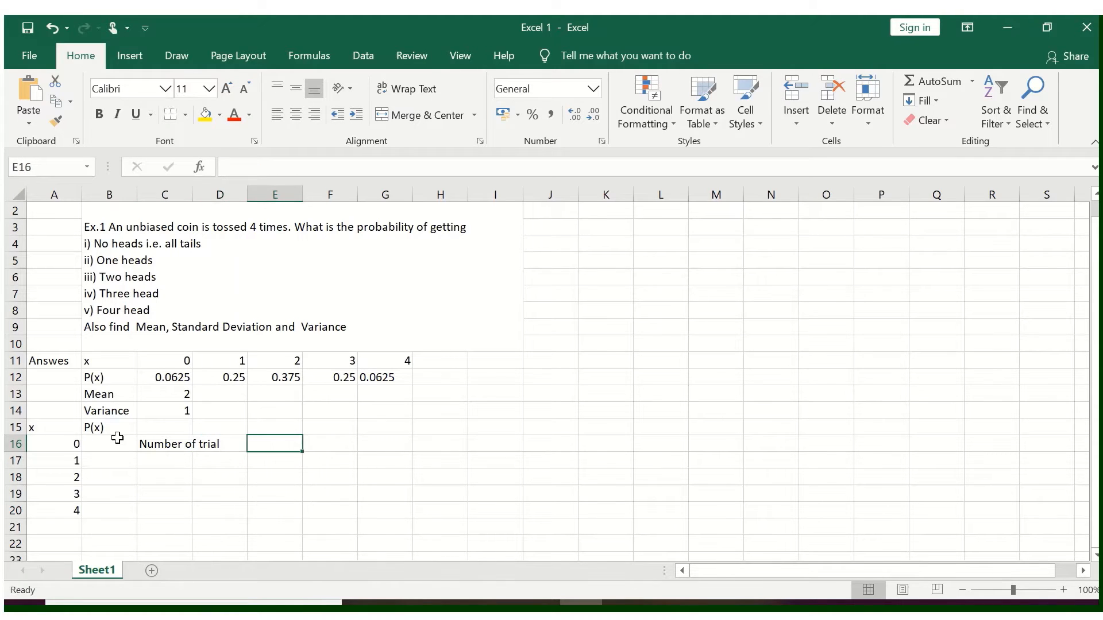
{"action": "type", "text": "4"}
{"action": "key", "text": "Return"}
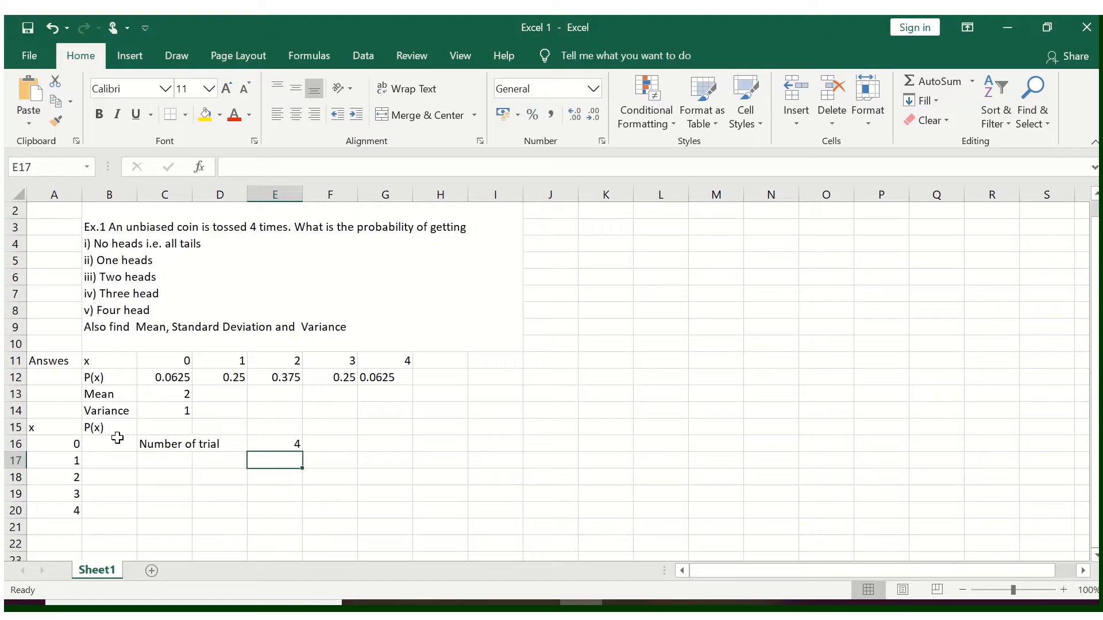
Step: Label cell C17 "Probability in %" and enter 50% as its value in cell E17
{"action": "key", "text": "Left"}
{"action": "key", "text": "Left"}
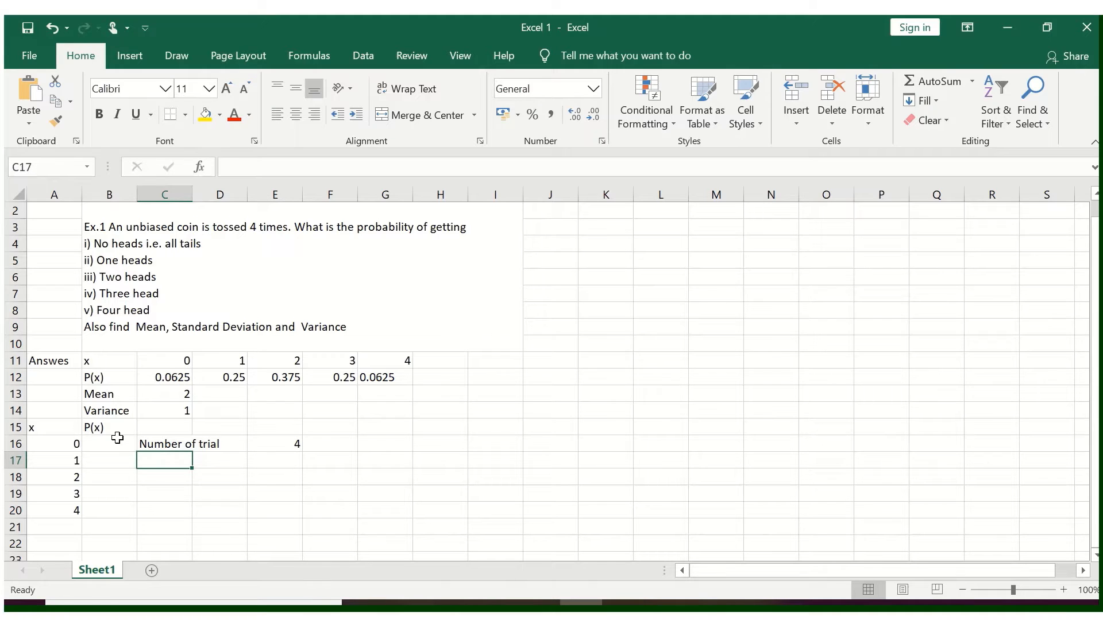
{"action": "type", "text": "Probabi"}
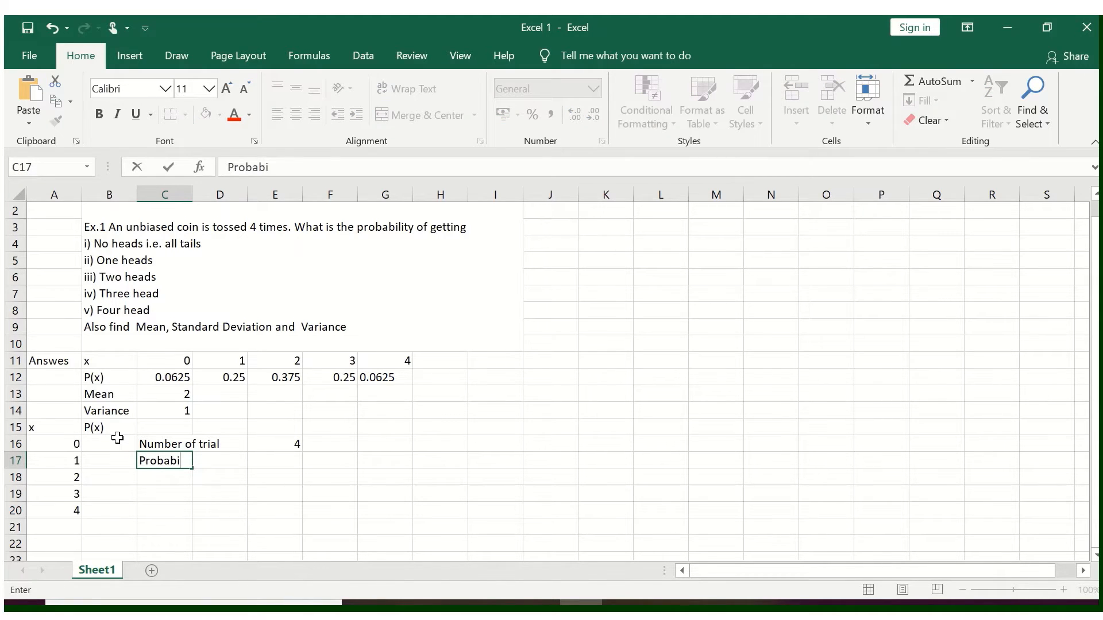
{"action": "type", "text": "lity in %"}
{"action": "left_click", "coordinate": [263, 497]}
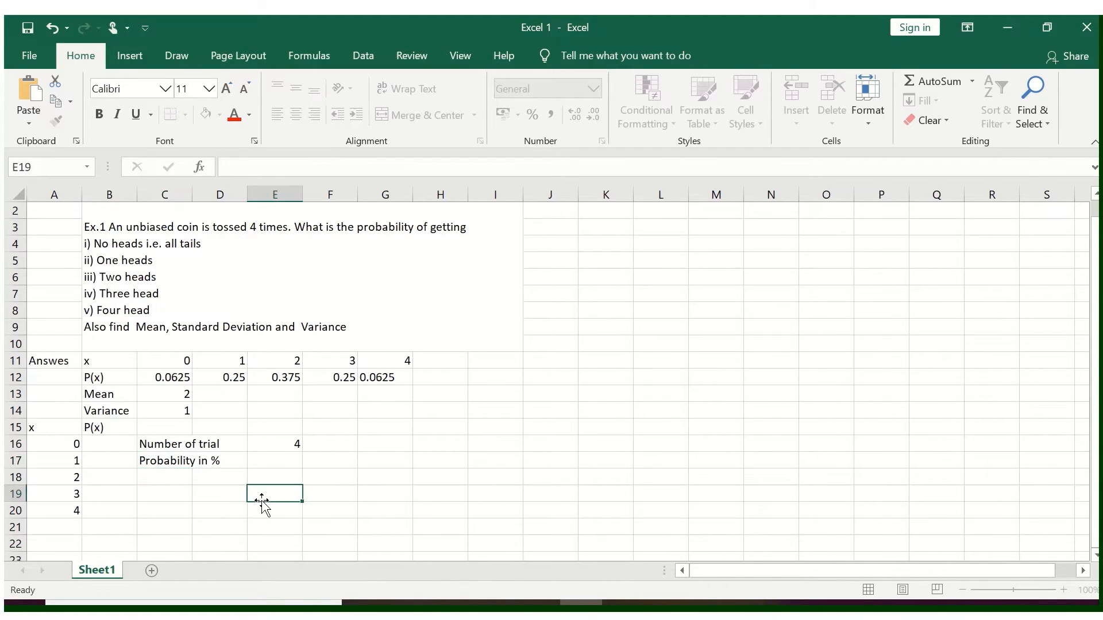
{"action": "left_click", "coordinate": [287, 463]}
{"action": "type", "text": "5"}
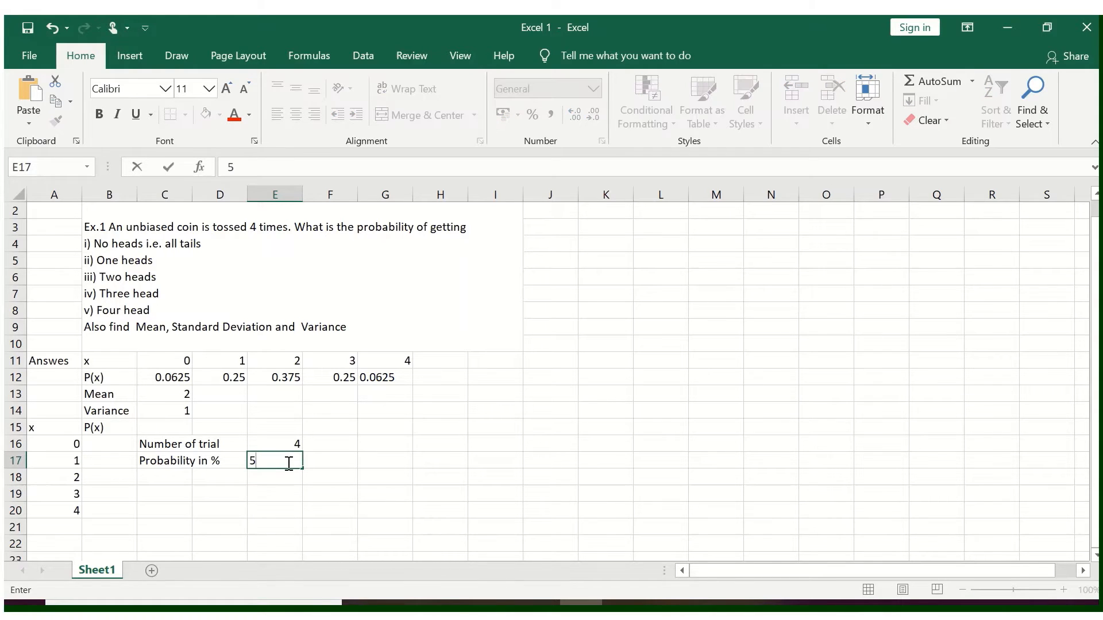
{"action": "type", "text": "0%"}
{"action": "left_click", "coordinate": [370, 481]}
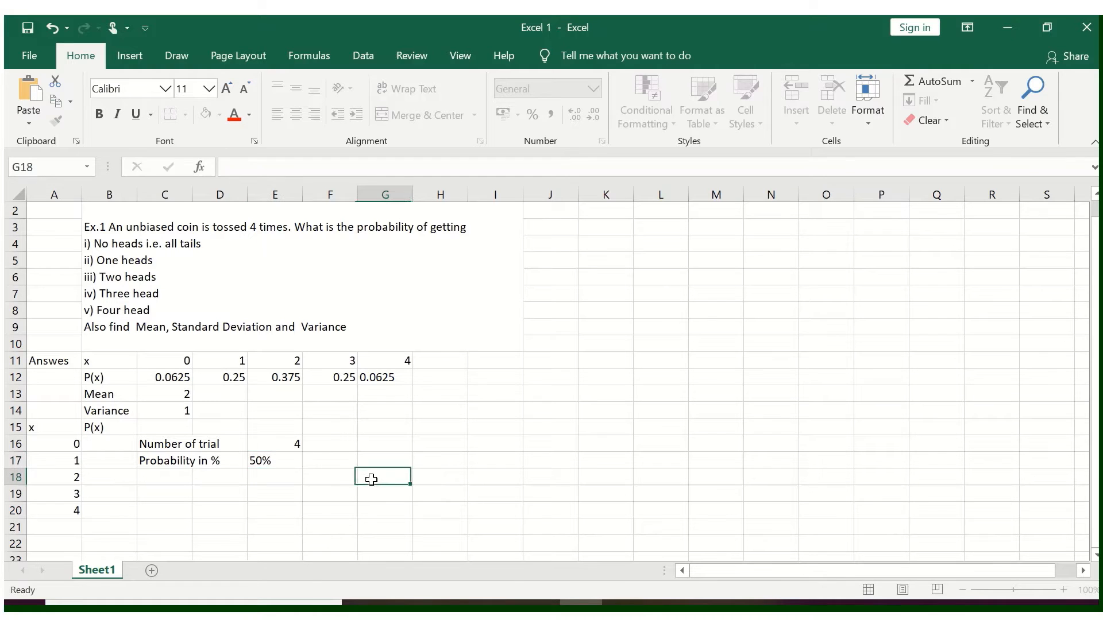
Step: Fill the x and P(x) heading cells, A15 and B15, with yellow
{"action": "left_click", "coordinate": [68, 429]}
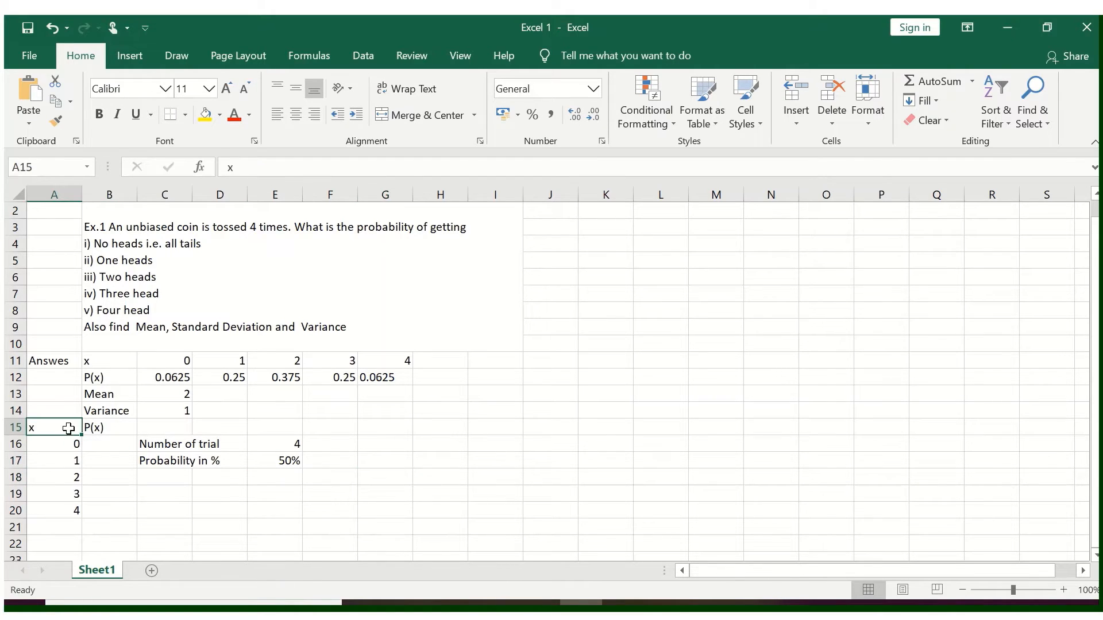
{"action": "left_click", "coordinate": [202, 119]}
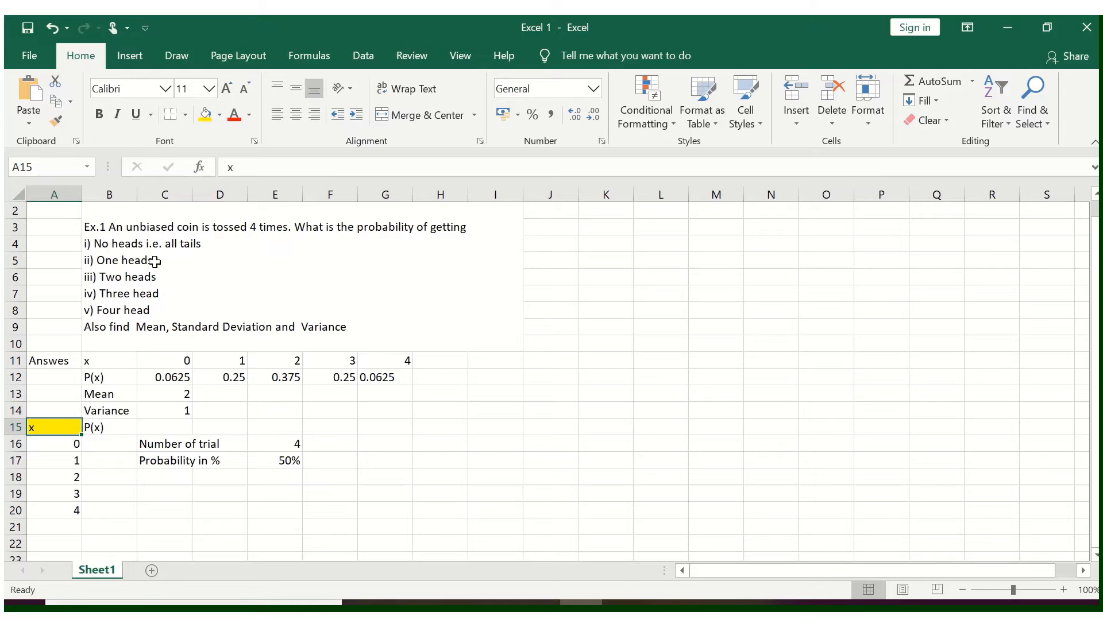
{"action": "left_click", "coordinate": [97, 427]}
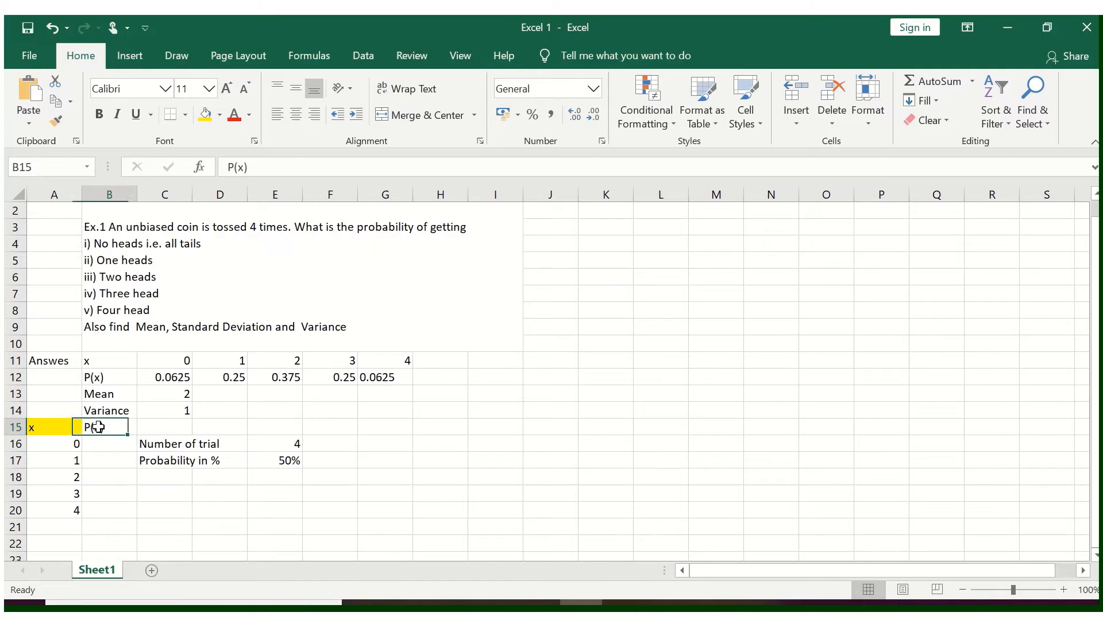
{"action": "left_click", "coordinate": [205, 117]}
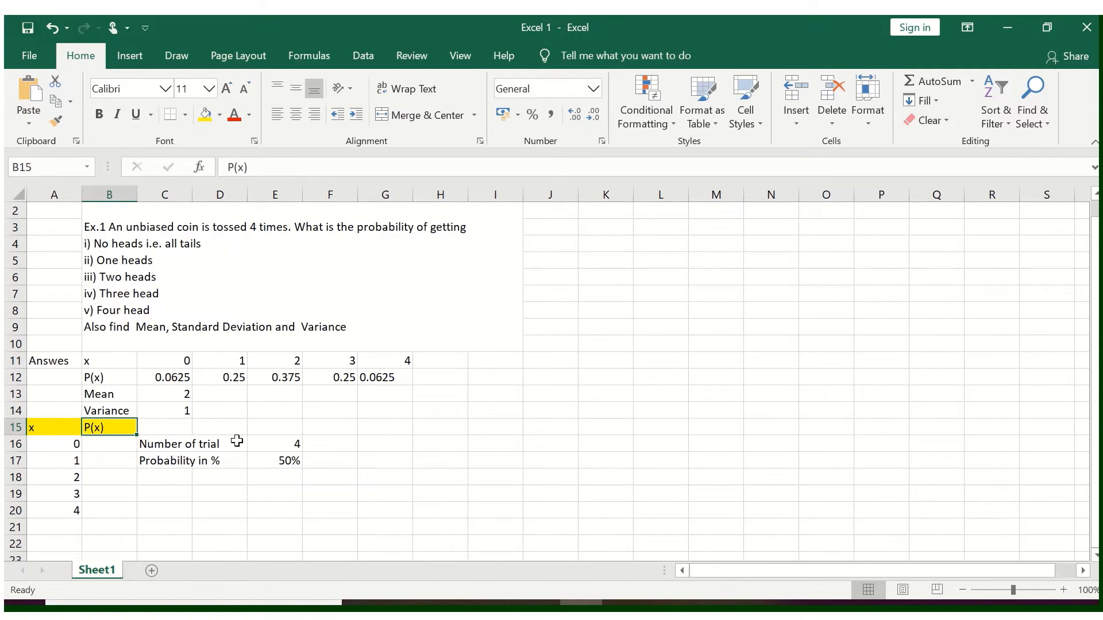
Step: Fill the trial count and probability cells, E16 and E17, and the first P(x) cell, B16, with yellow
{"action": "left_click", "coordinate": [265, 447]}
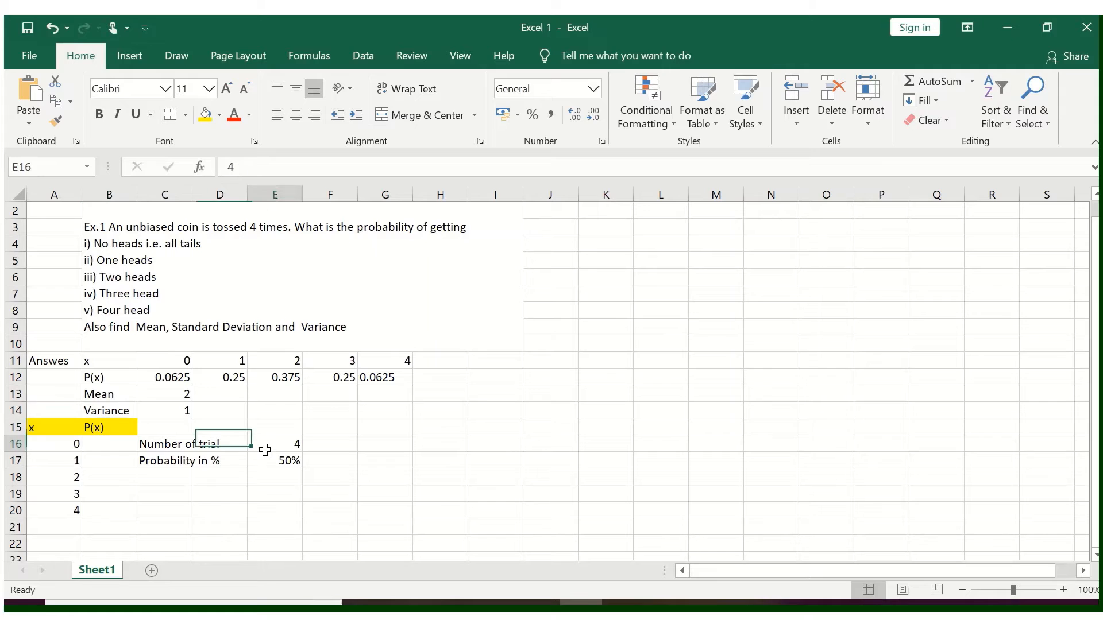
{"action": "left_click", "coordinate": [205, 117]}
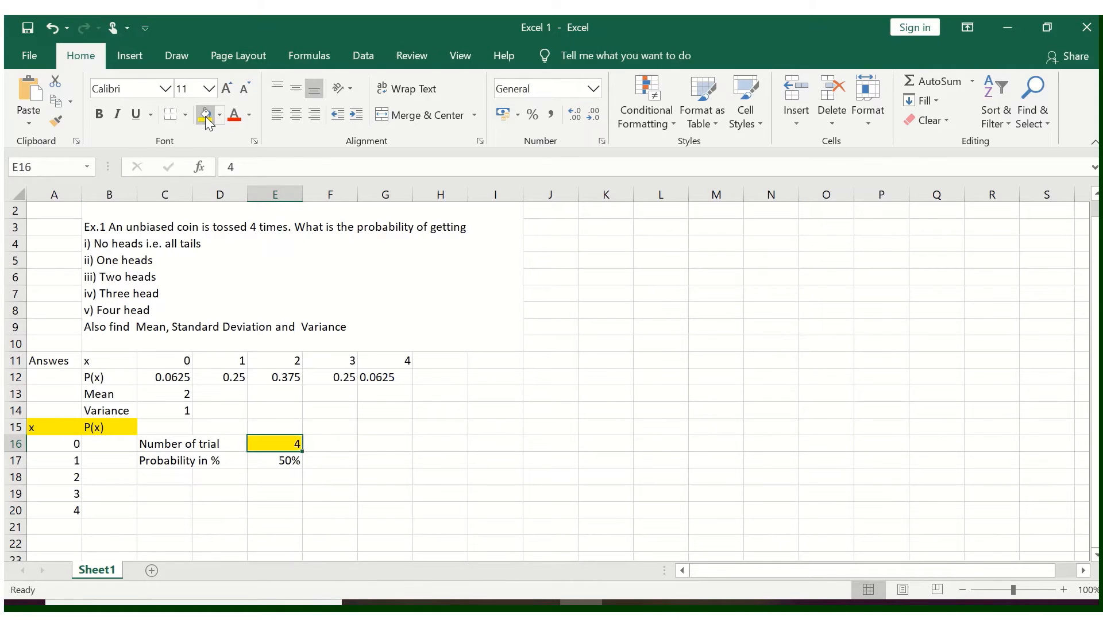
{"action": "left_click", "coordinate": [286, 463]}
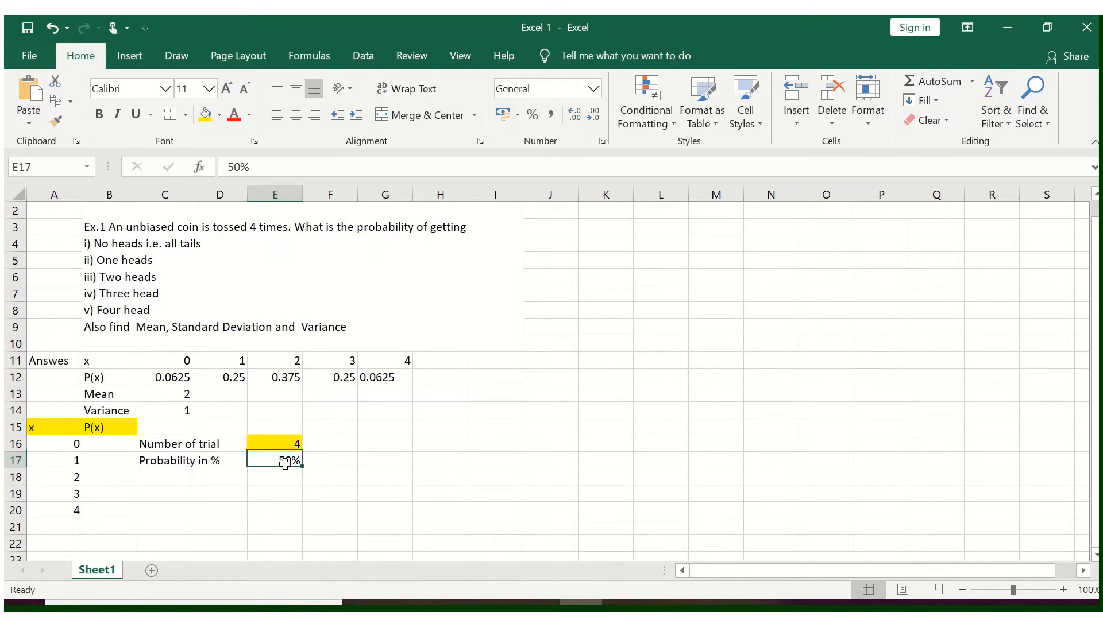
{"action": "left_click", "coordinate": [208, 117]}
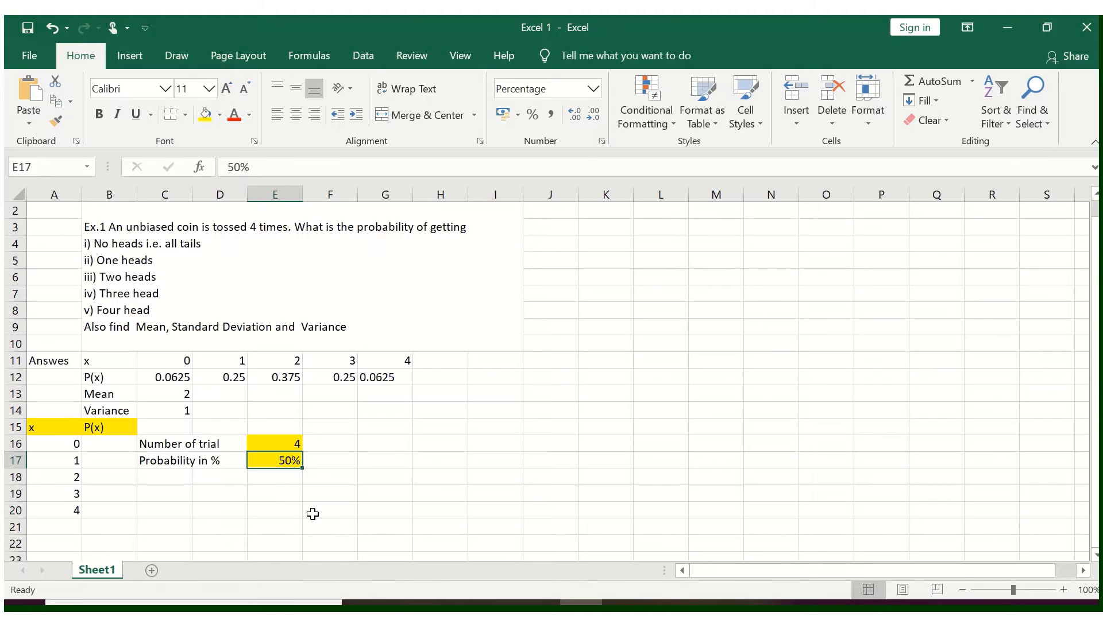
{"action": "left_click", "coordinate": [107, 446]}
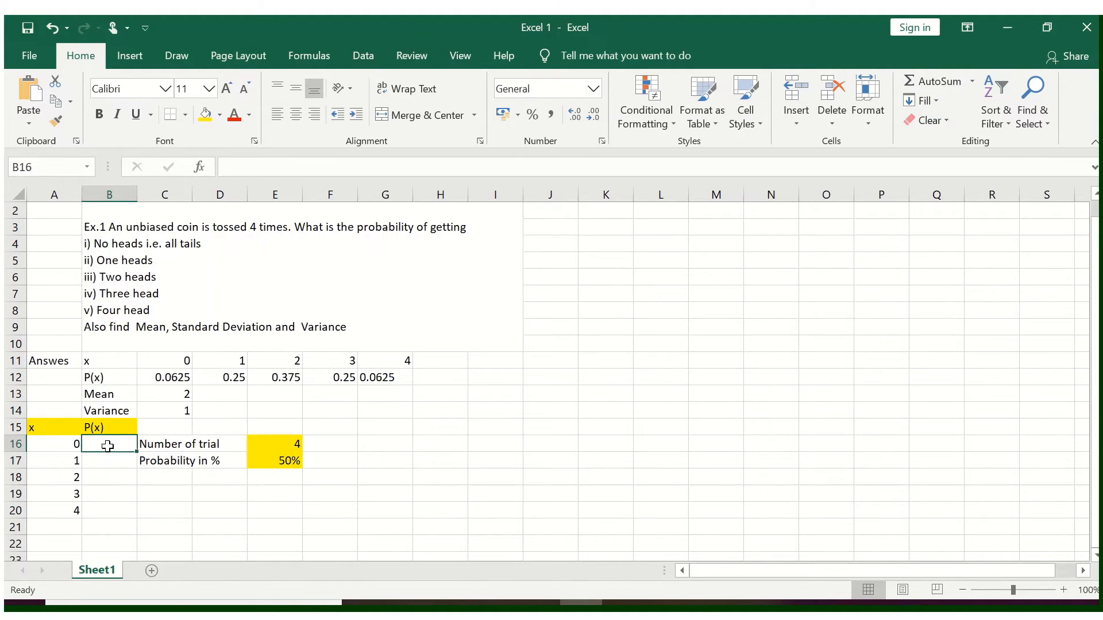
{"action": "left_click", "coordinate": [207, 117]}
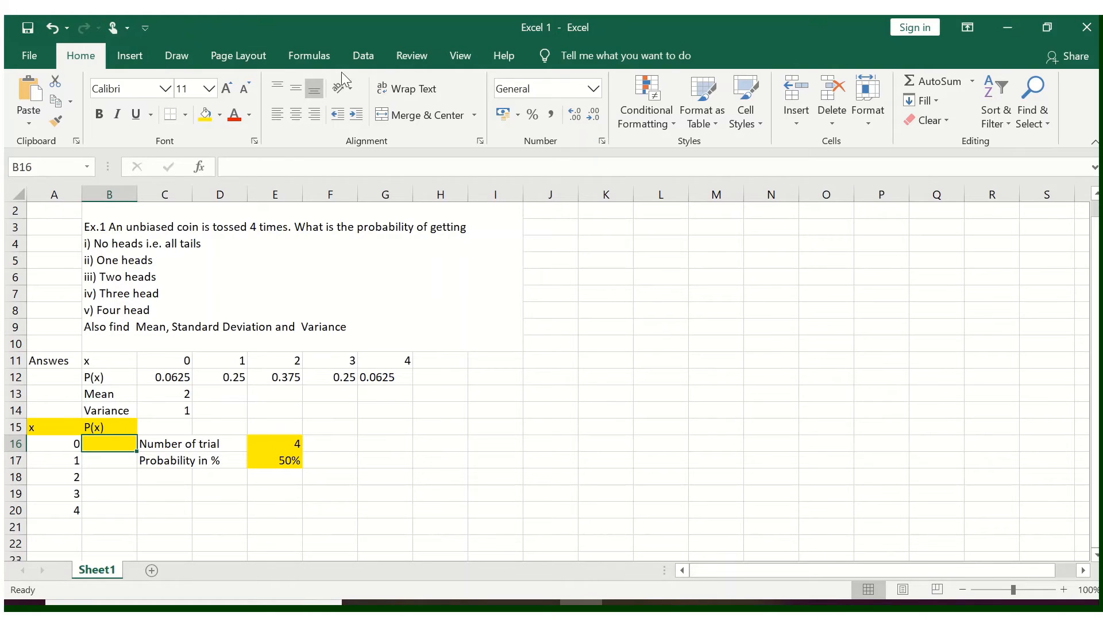
Step: Start a BINOM.DIST function in cell B16 with A16 as the number of successes
{"action": "left_click", "coordinate": [319, 61]}
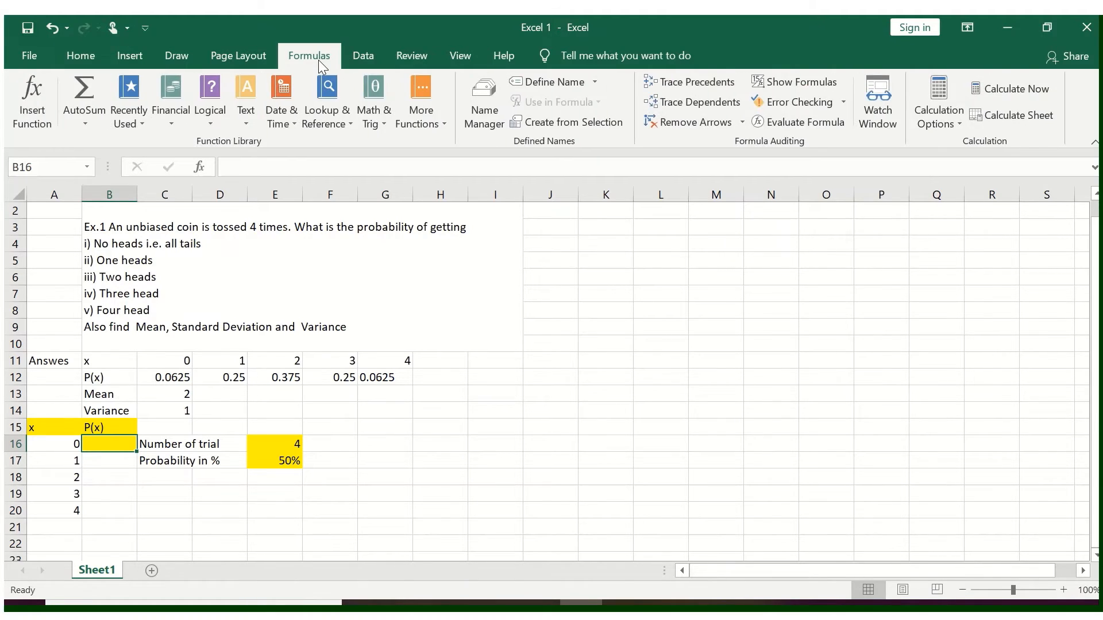
{"action": "left_click", "coordinate": [443, 129]}
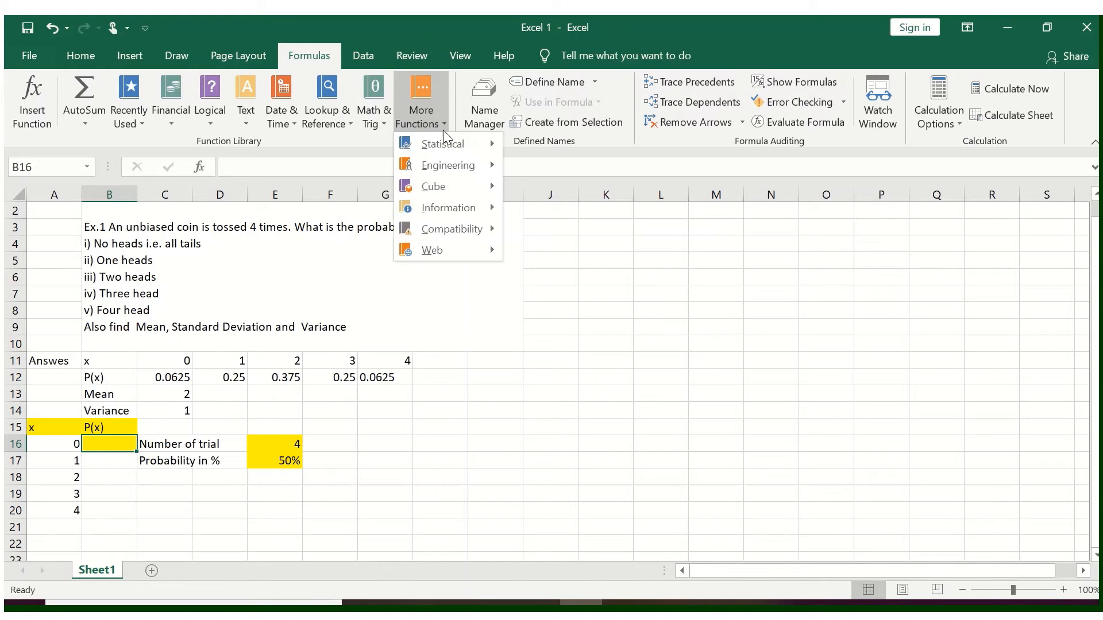
{"action": "mouse_move", "coordinate": [460, 147]}
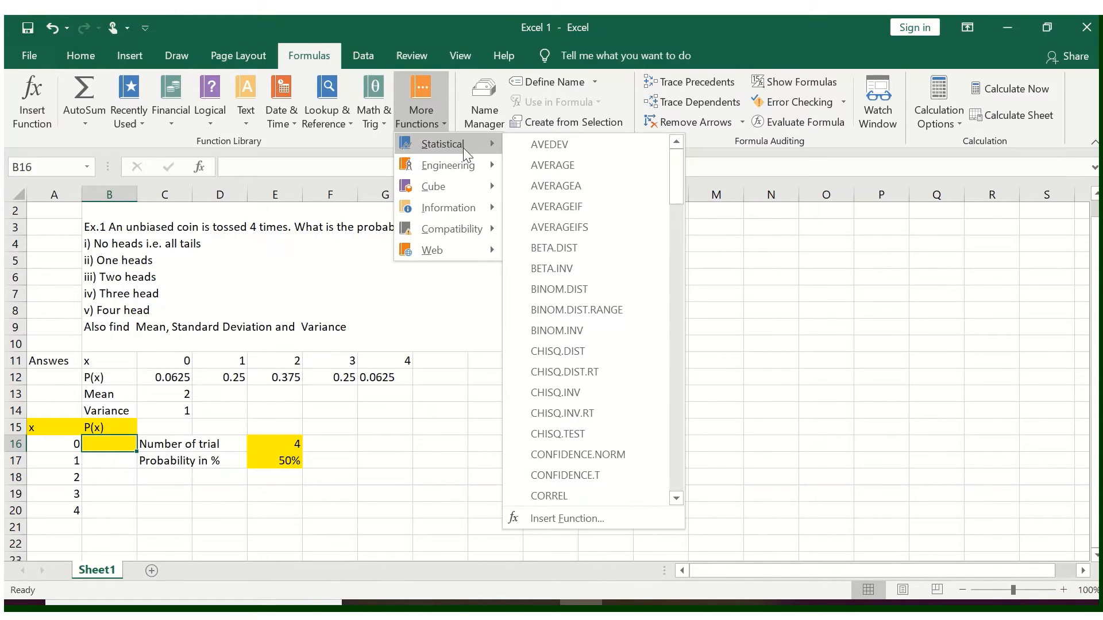
{"action": "left_click", "coordinate": [569, 288]}
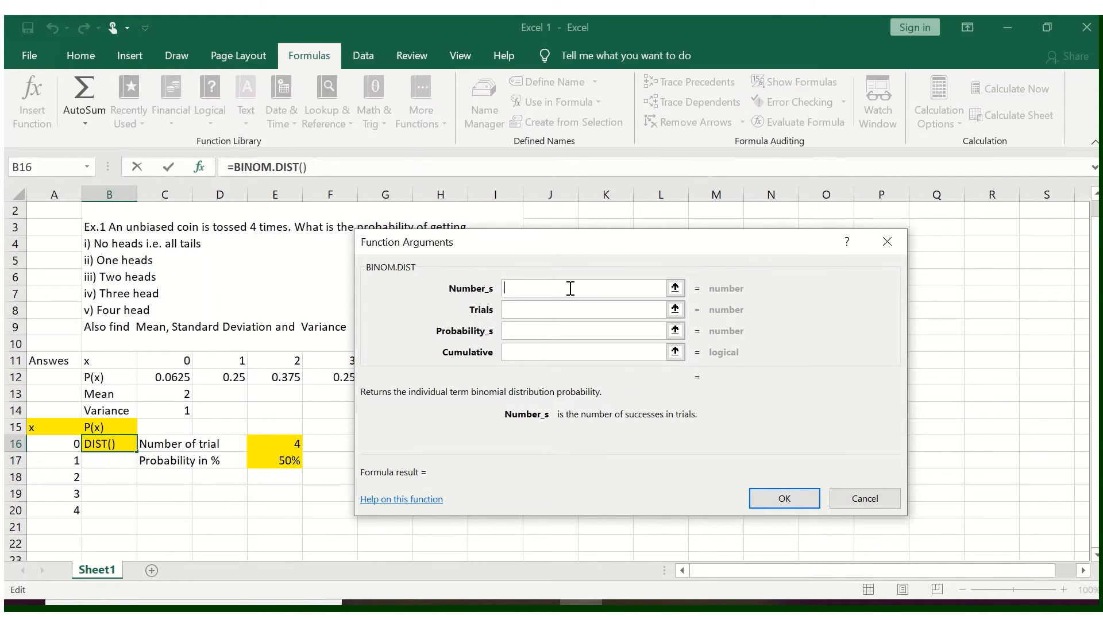
{"action": "left_click", "coordinate": [65, 444]}
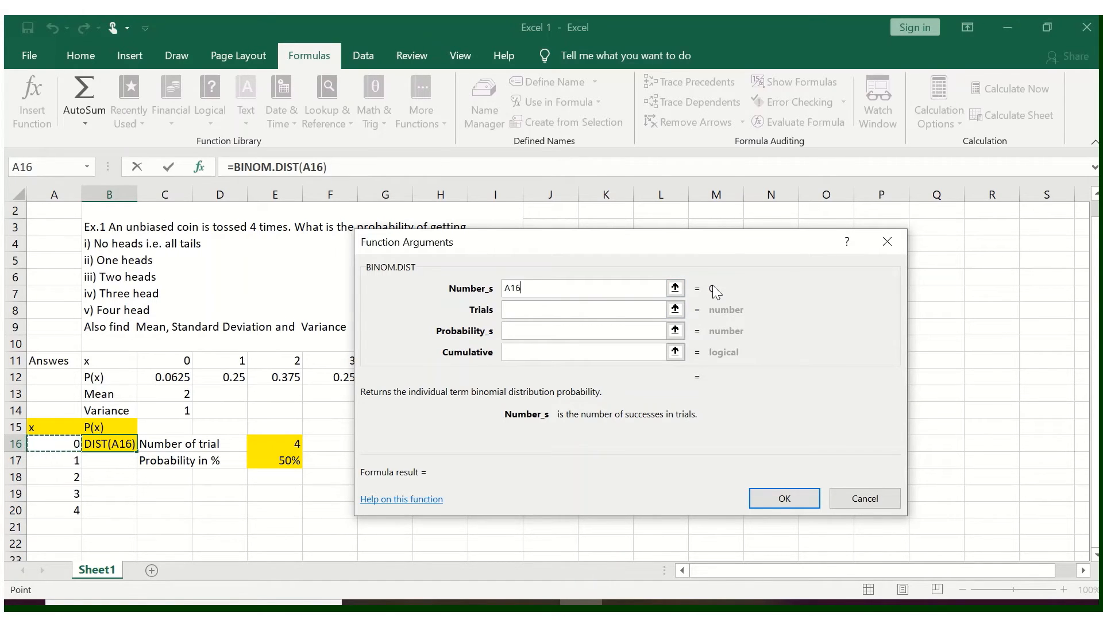
Step: Set the function's Trials argument to the absolute reference $E$16
{"action": "left_click", "coordinate": [594, 313]}
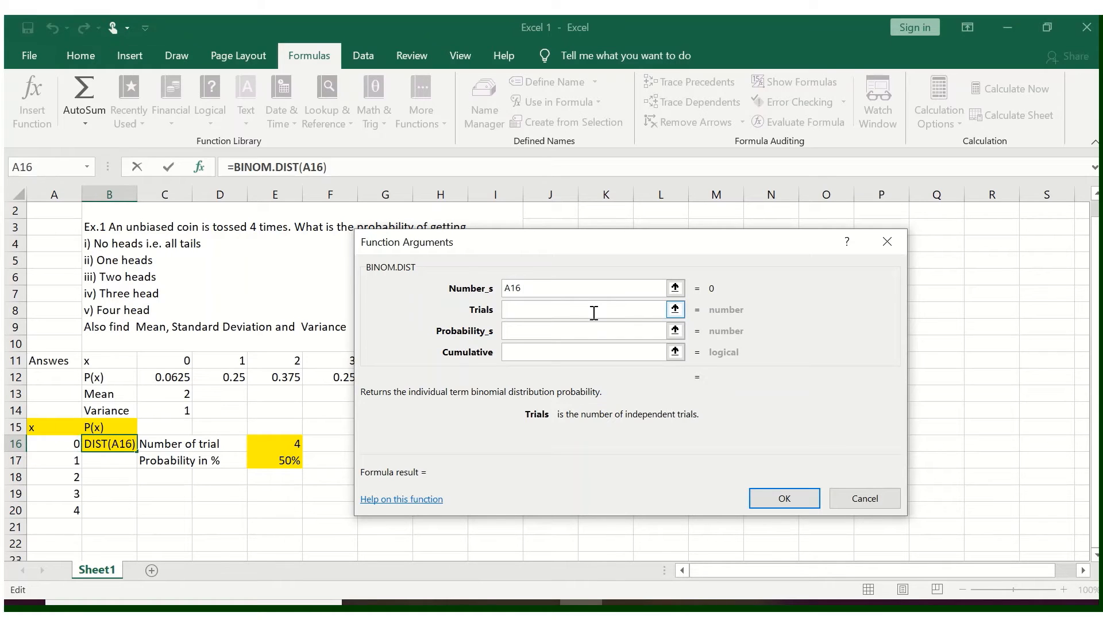
{"action": "left_click", "coordinate": [286, 442]}
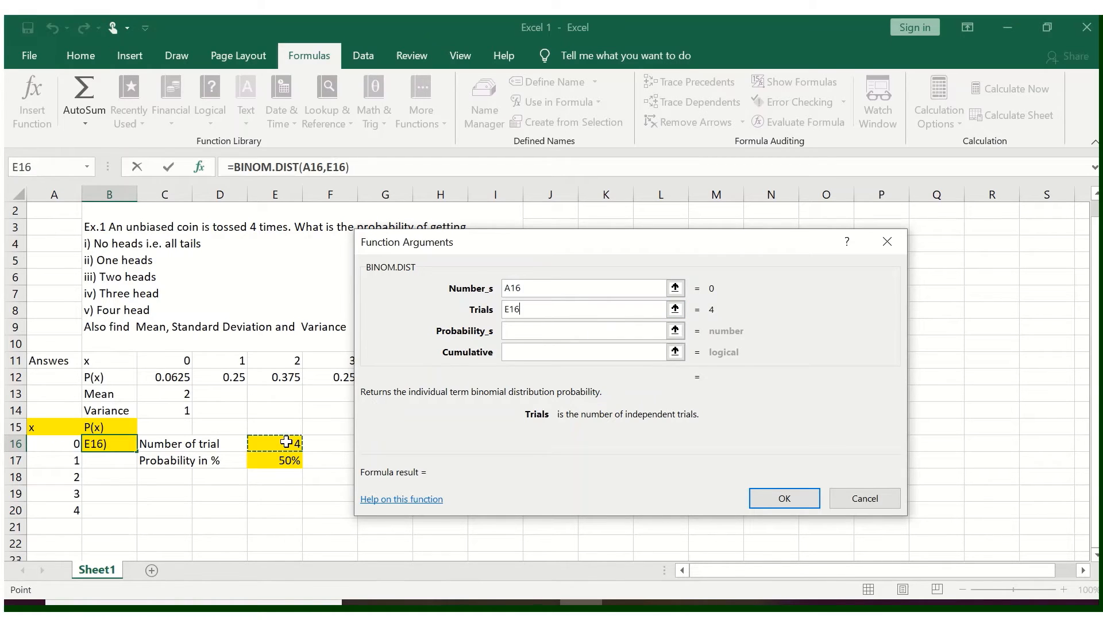
{"action": "left_click", "coordinate": [506, 309]}
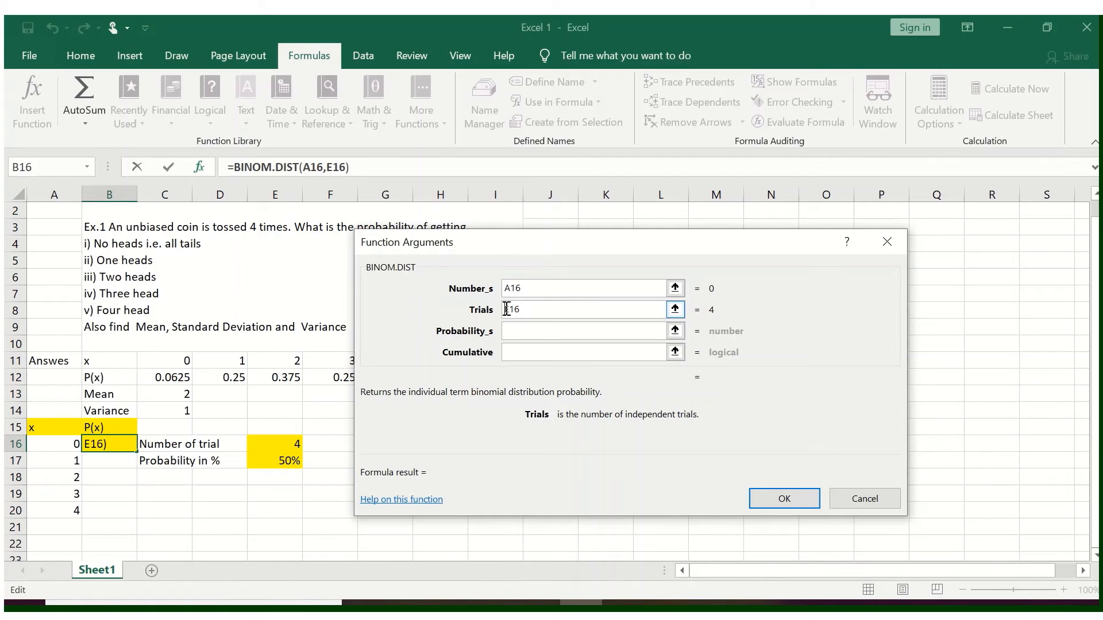
{"action": "type", "text": "$E$"}
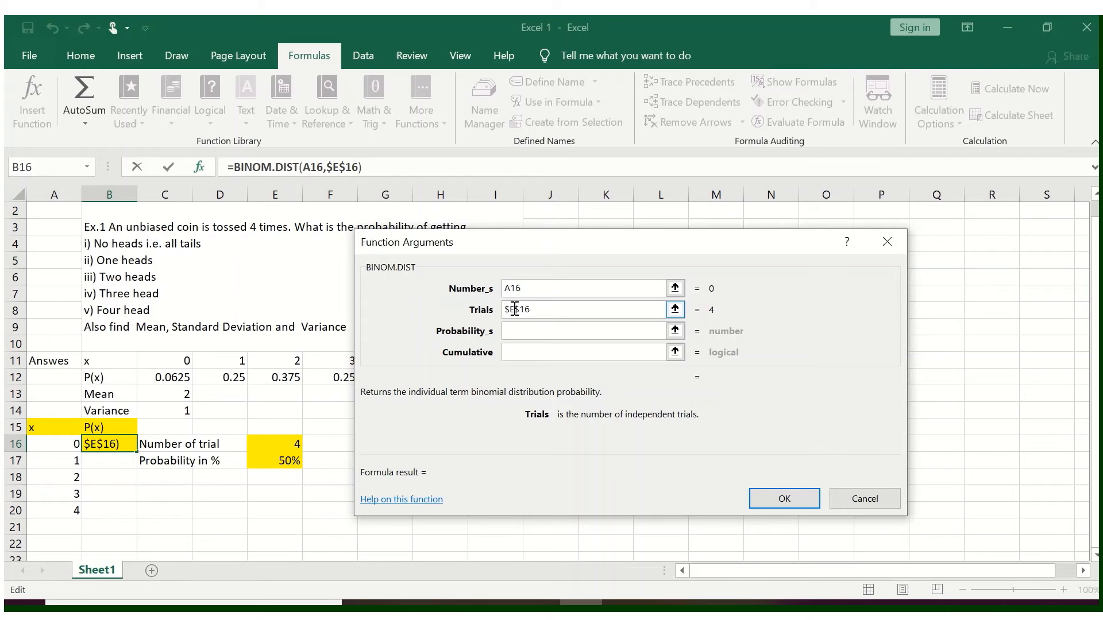
Step: Set the function's Probability_s argument to the absolute reference $E$17
{"action": "left_click", "coordinate": [531, 328]}
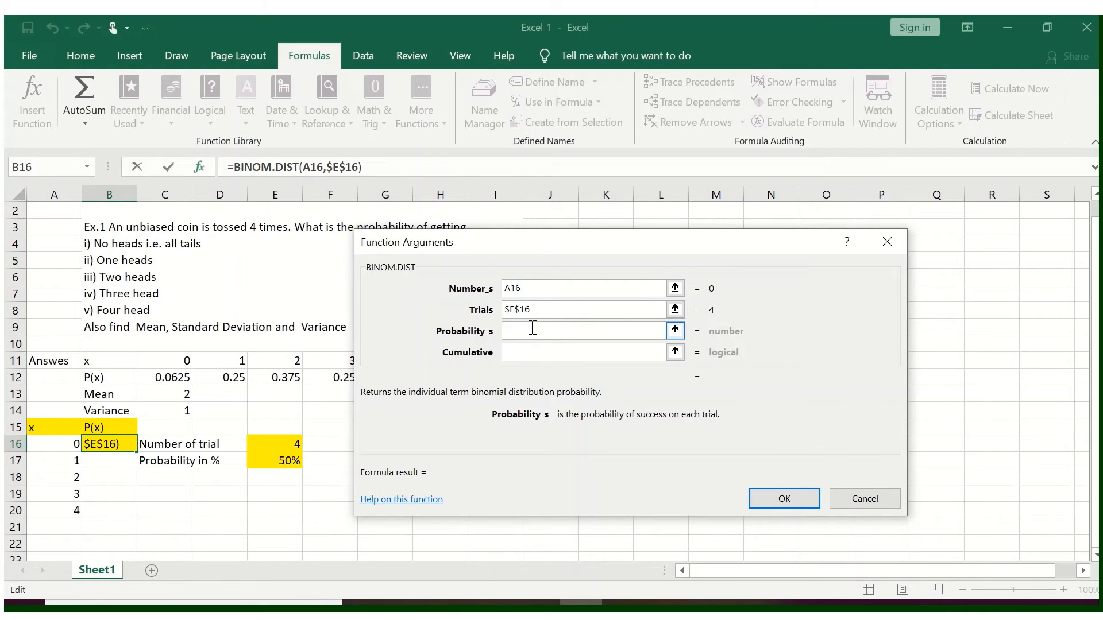
{"action": "left_click", "coordinate": [287, 464]}
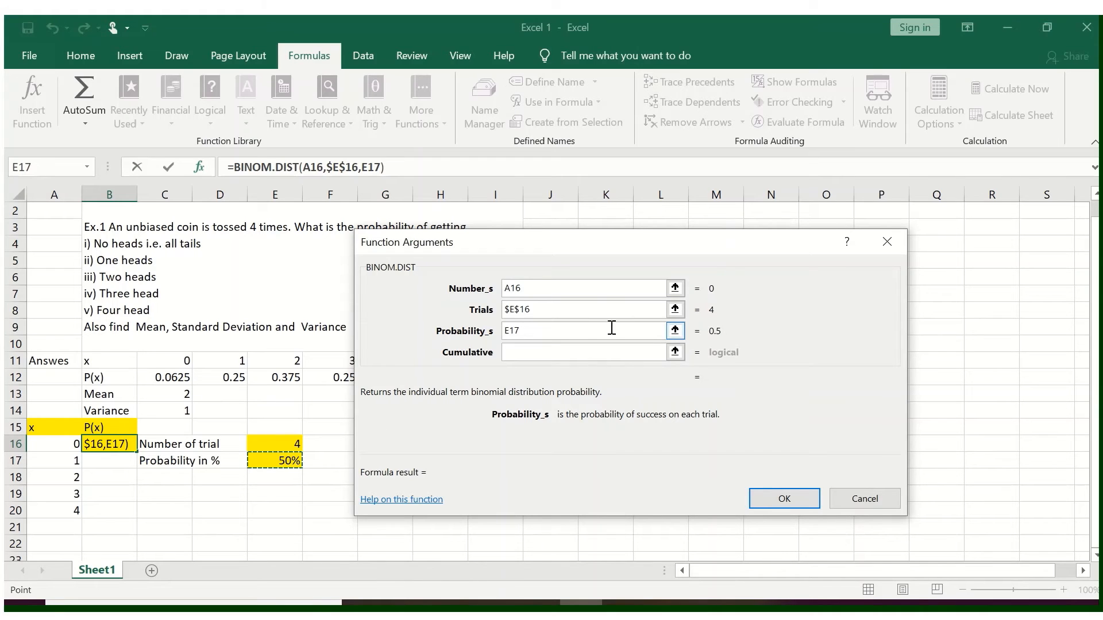
{"action": "left_click", "coordinate": [506, 332]}
{"action": "type", "text": "$E"}
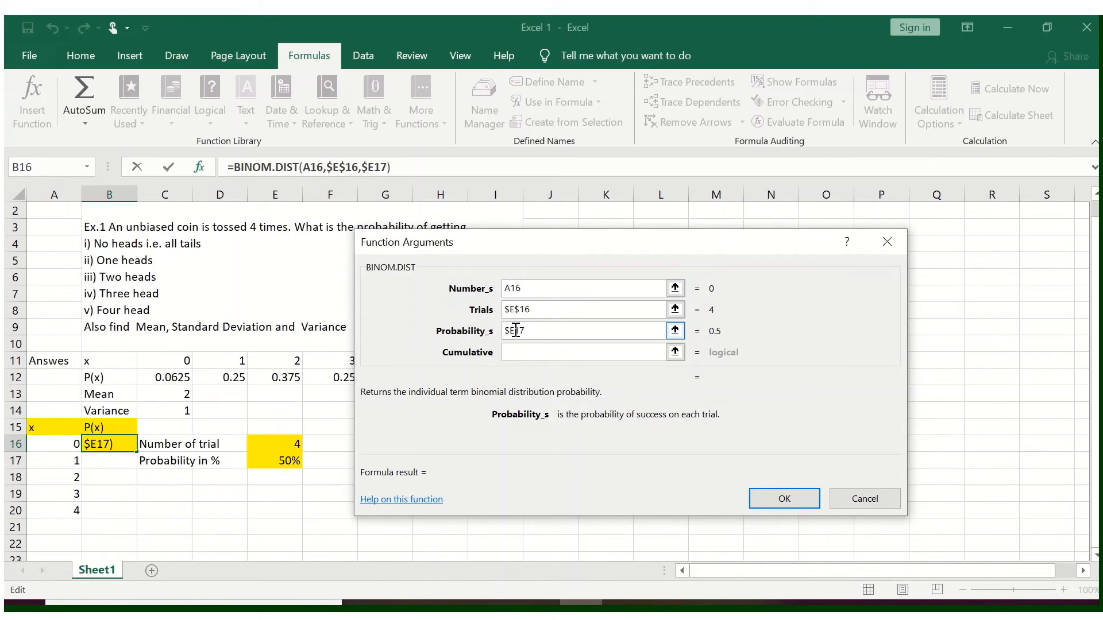
{"action": "type", "text": "$"}
Step: Set the Cumulative argument to False and complete the BINOM.DIST formula in B16
{"action": "left_click", "coordinate": [526, 352]}
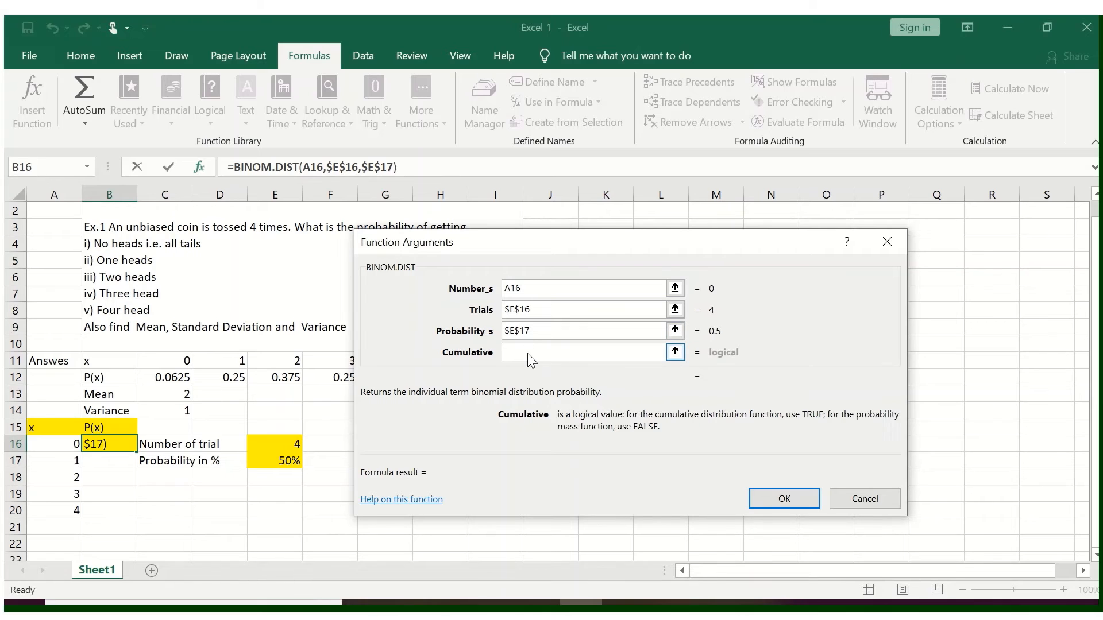
{"action": "type", "text": "False"}
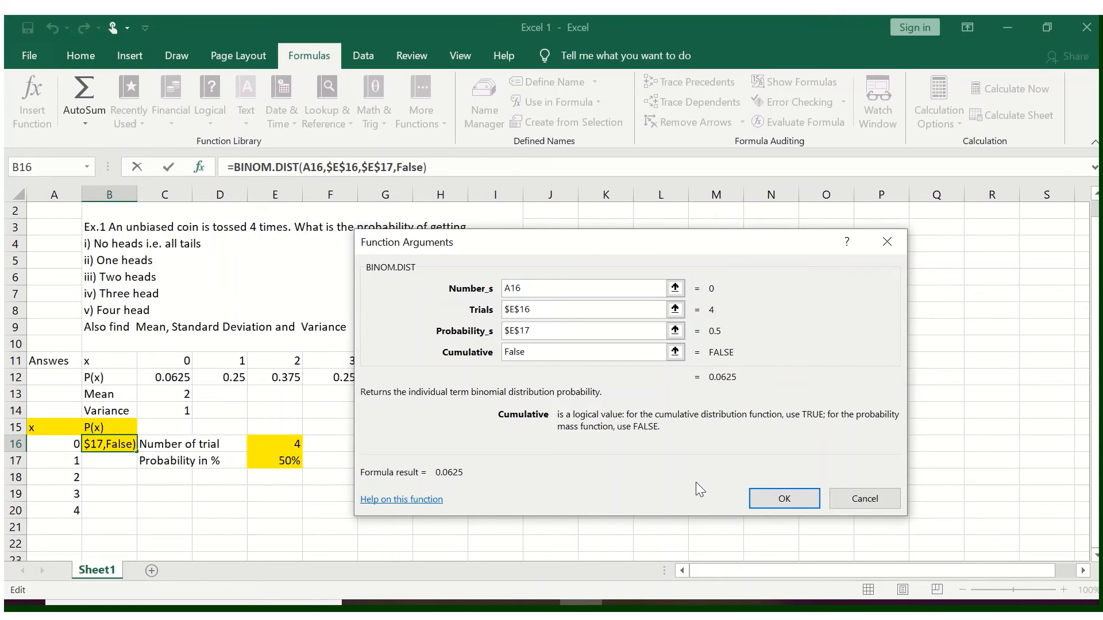
{"action": "left_click", "coordinate": [798, 503]}
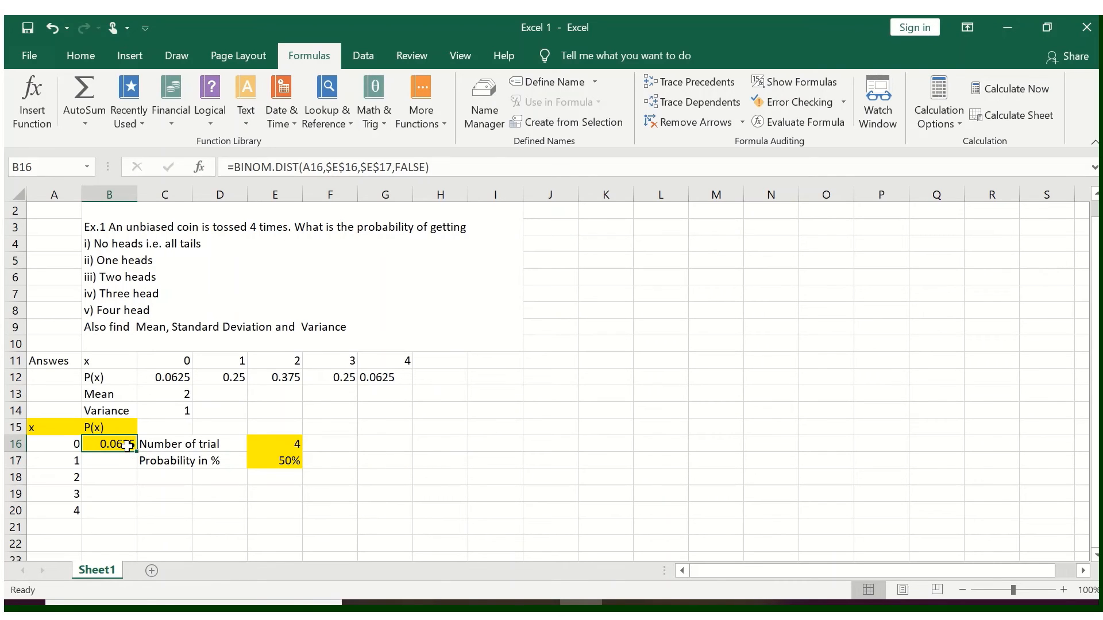
Step: Fill the BINOM.DIST formula from B16 down through B20 for the remaining x values
{"action": "left_click", "coordinate": [182, 382]}
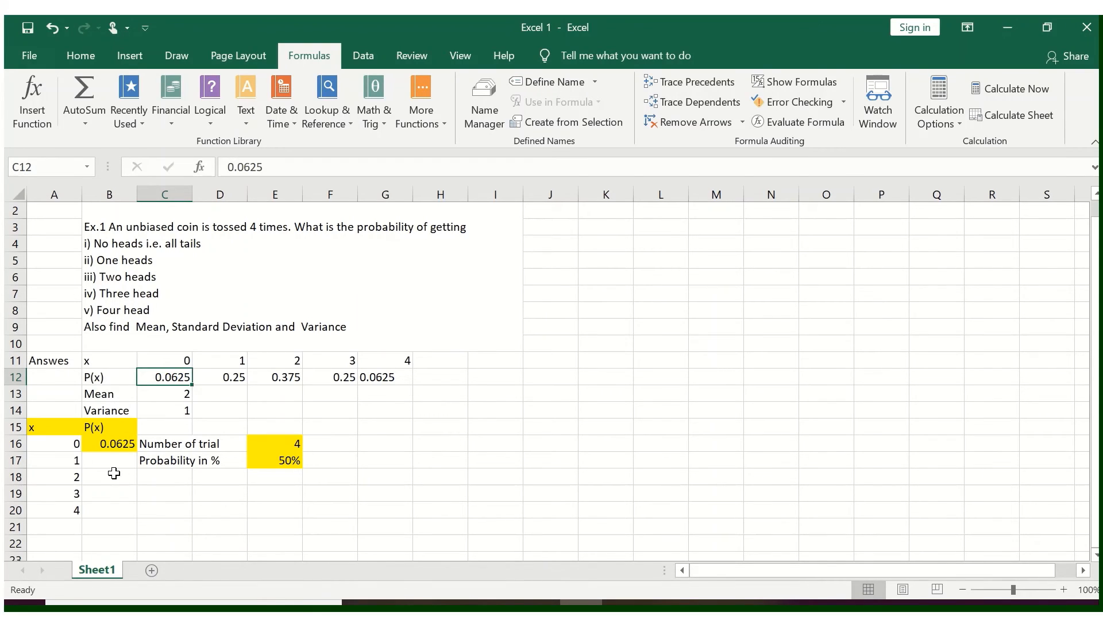
{"action": "left_click", "coordinate": [124, 443]}
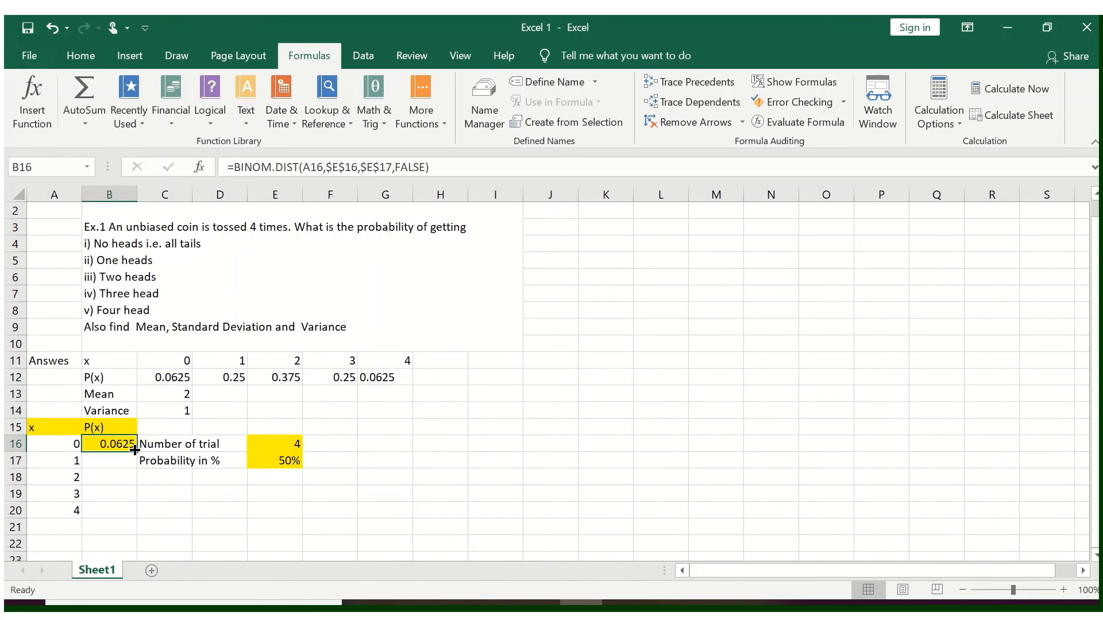
{"action": "left_click_drag", "start_coordinate": [135, 451], "coordinate": [139, 515]}
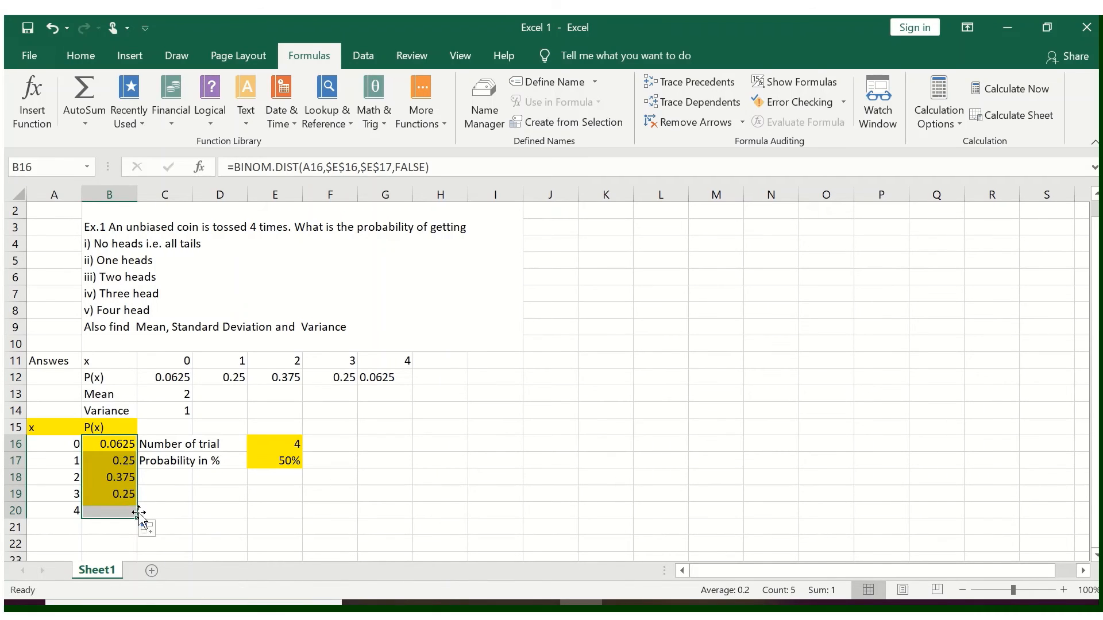
{"action": "left_click", "coordinate": [228, 500]}
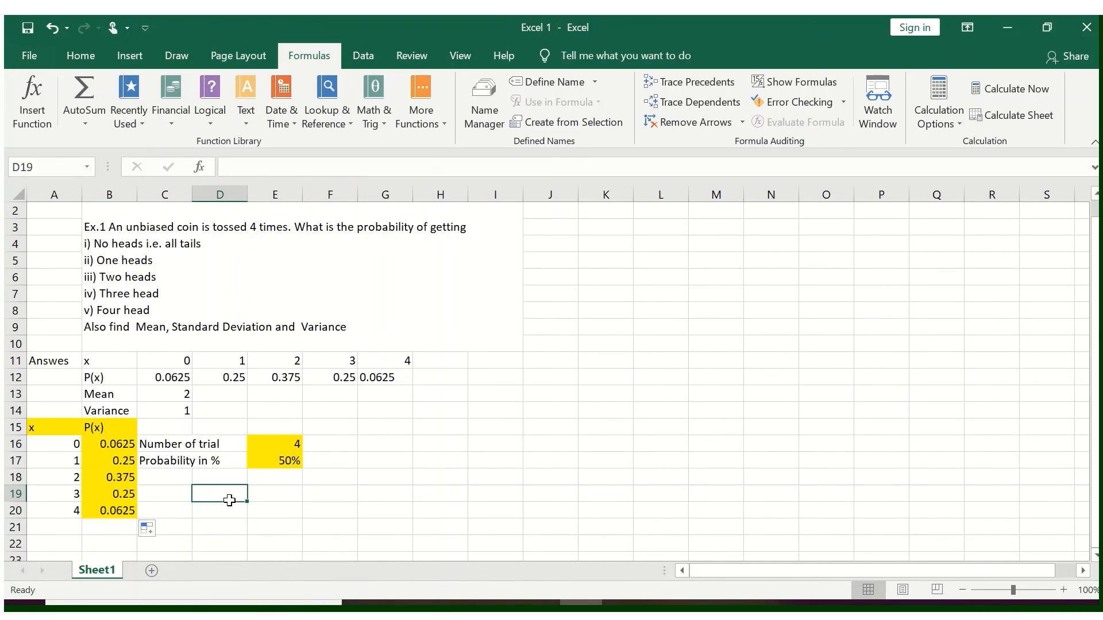
Step: Compare the calculated probabilities in B17 to B20 with the corresponding P(x) values in D12 to G12
{"action": "left_click", "coordinate": [123, 464]}
{"action": "left_click", "coordinate": [220, 381]}
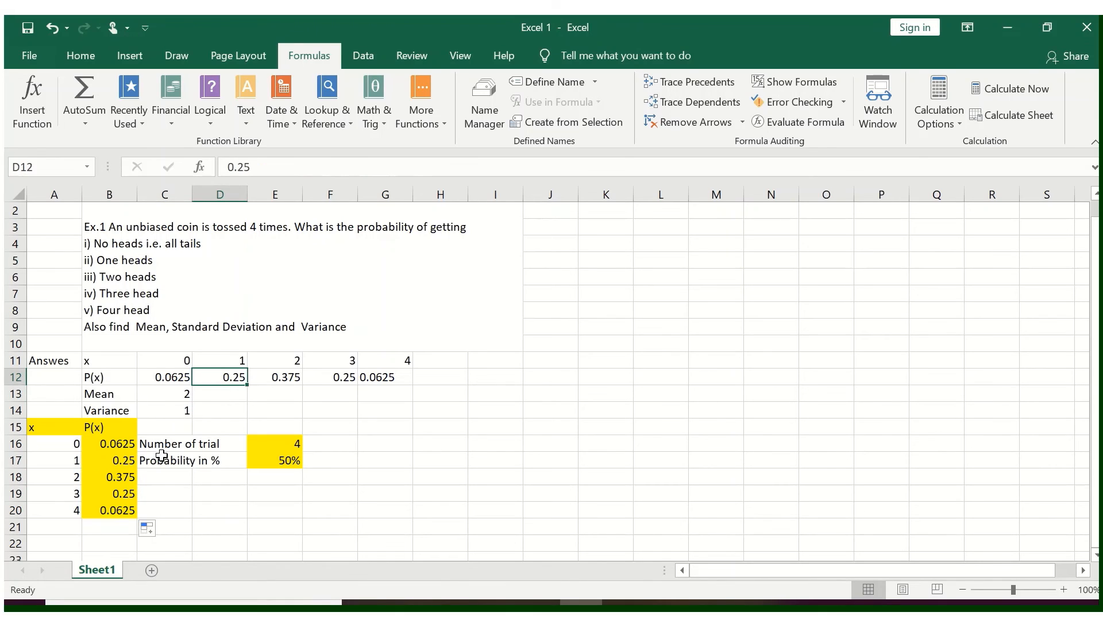
{"action": "left_click", "coordinate": [121, 482]}
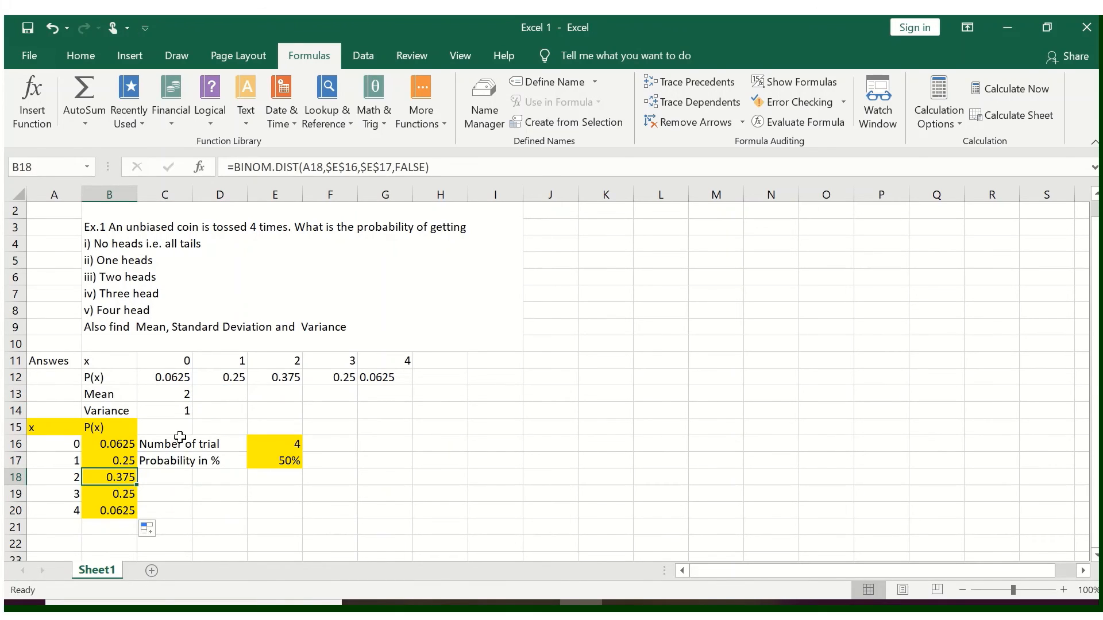
{"action": "left_click", "coordinate": [274, 382]}
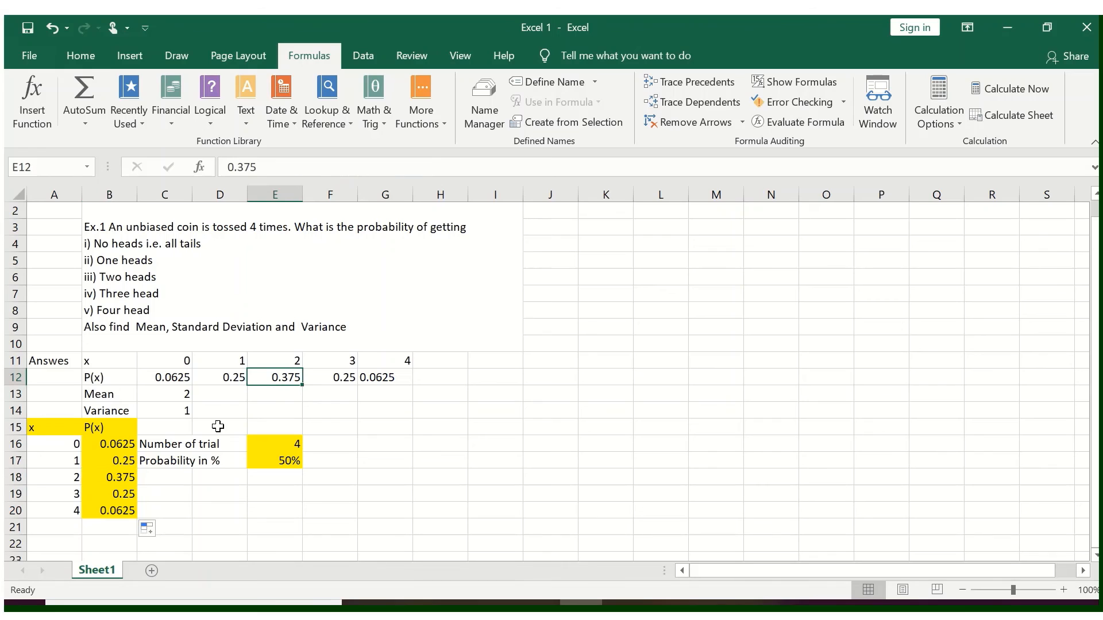
{"action": "left_click", "coordinate": [131, 497]}
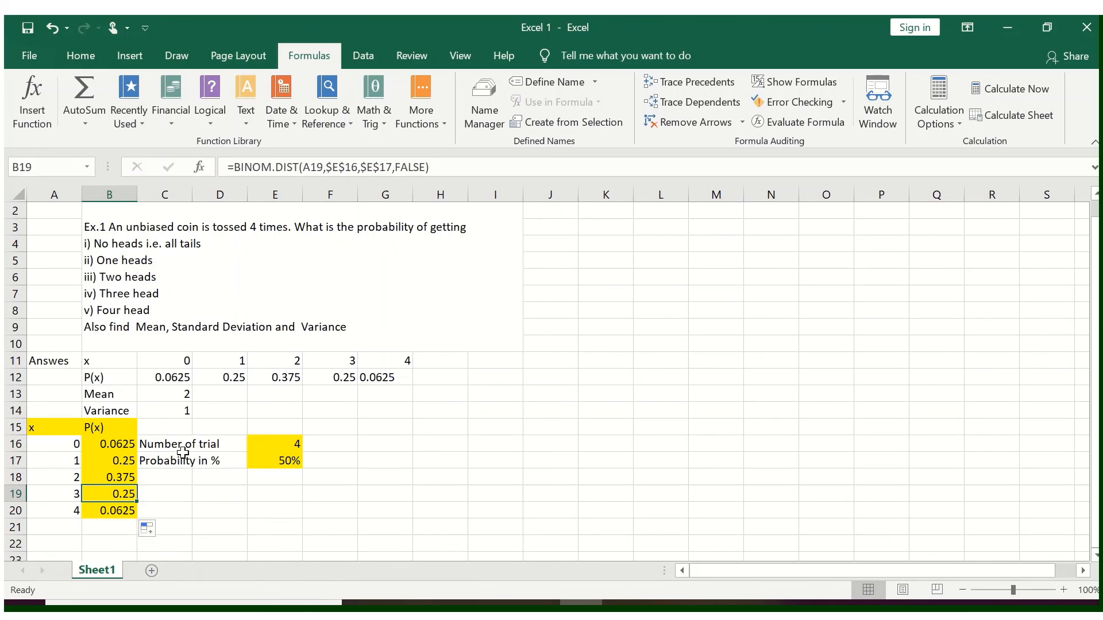
{"action": "left_click", "coordinate": [332, 379]}
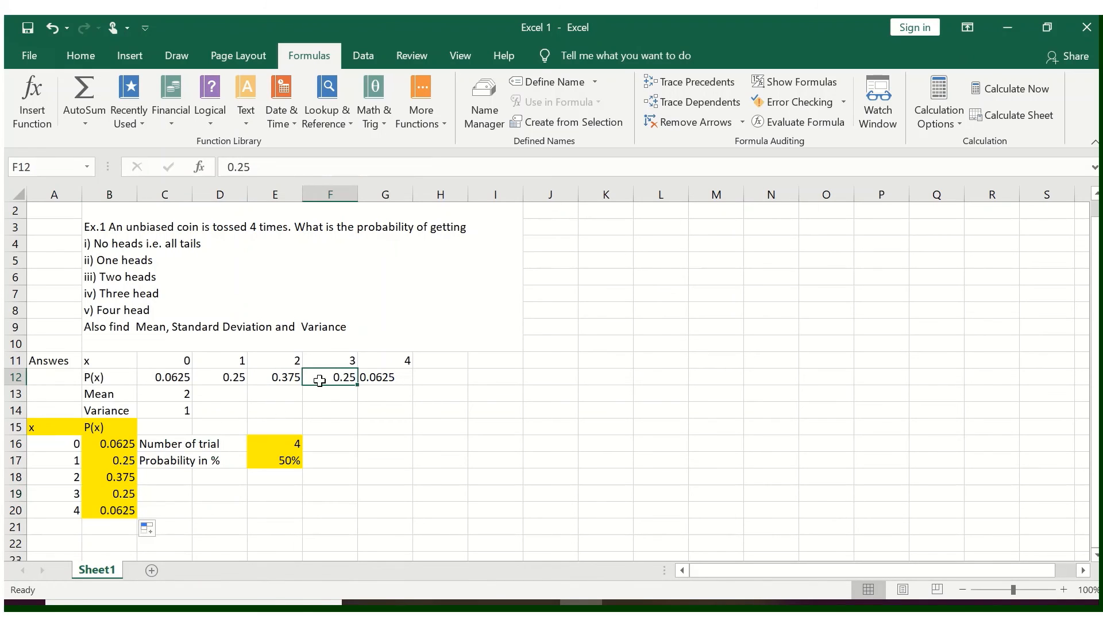
{"action": "left_click", "coordinate": [124, 511]}
{"action": "left_click", "coordinate": [374, 383]}
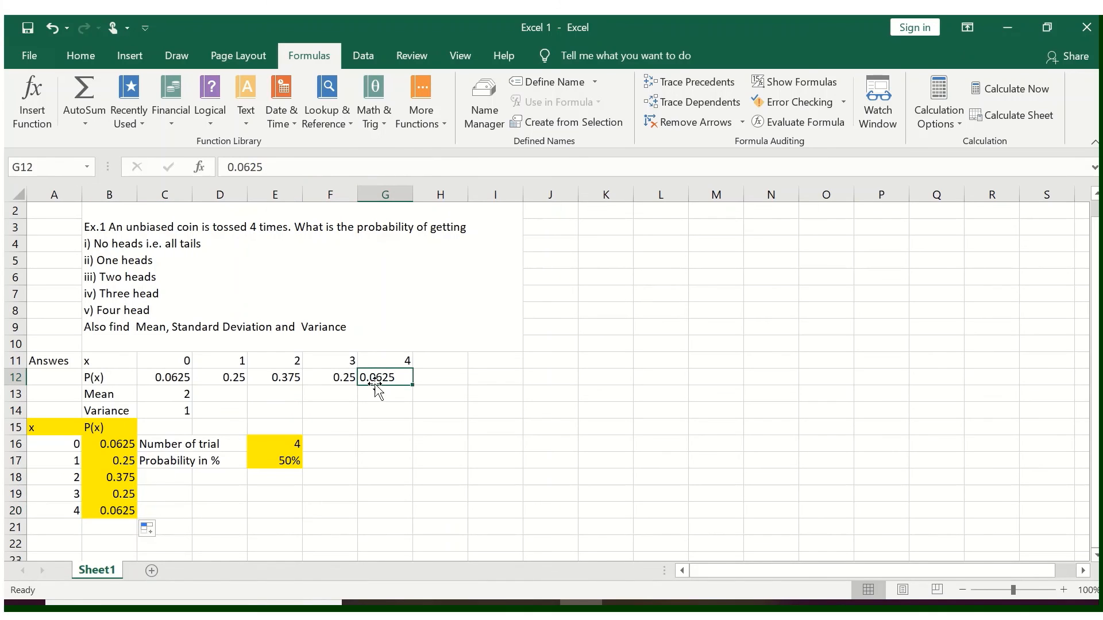
{"action": "left_click", "coordinate": [419, 468]}
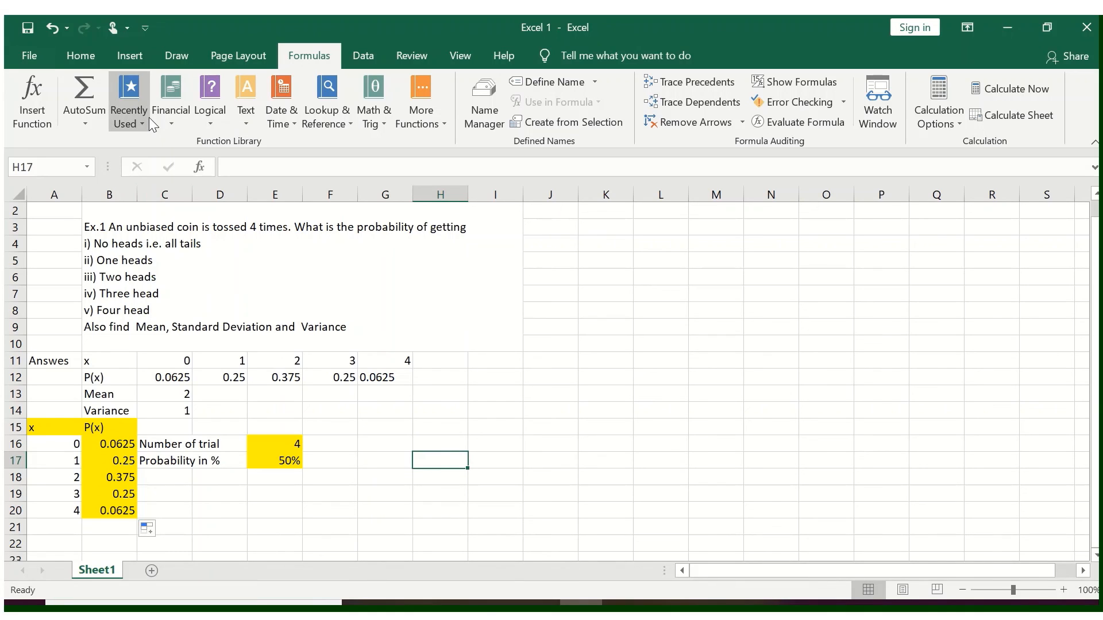
{"action": "left_click", "coordinate": [426, 125]}
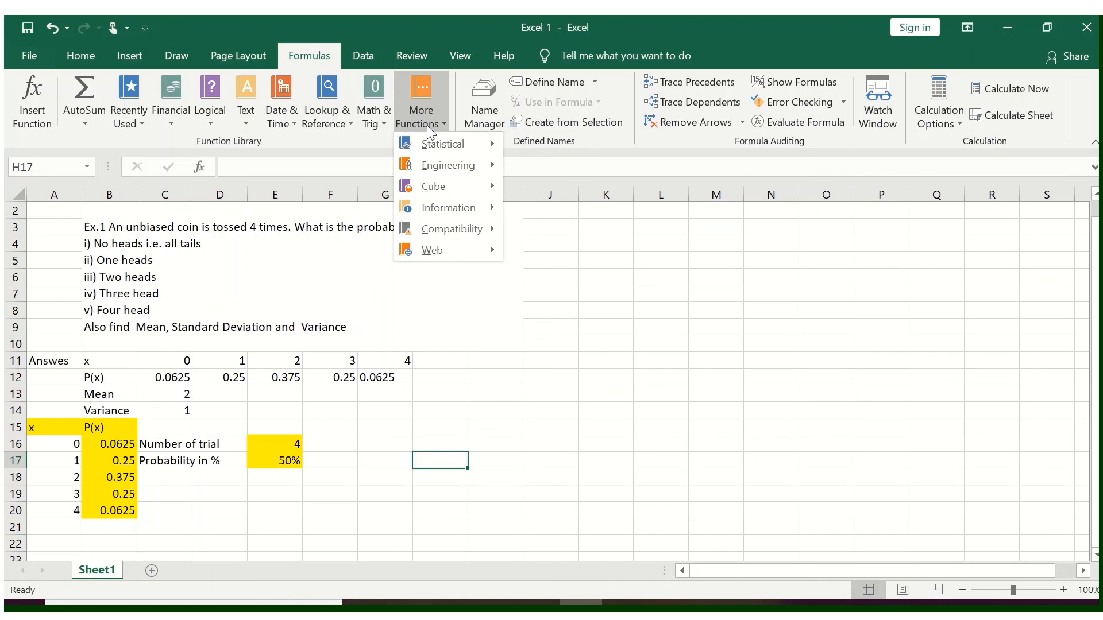
{"action": "mouse_move", "coordinate": [454, 146]}
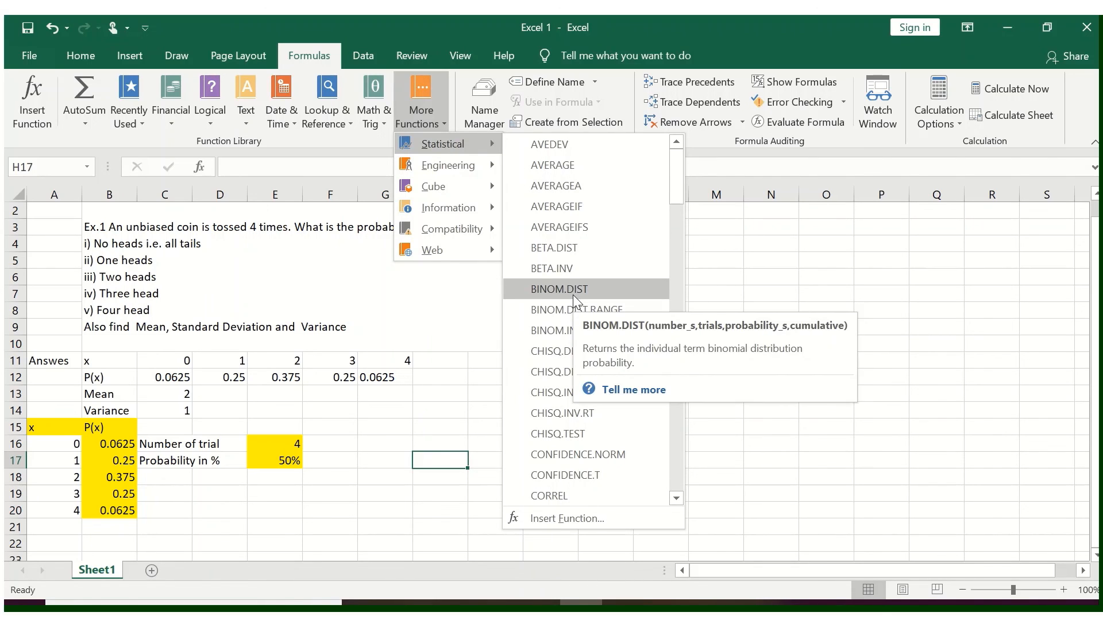
{"action": "left_click", "coordinate": [424, 418]}
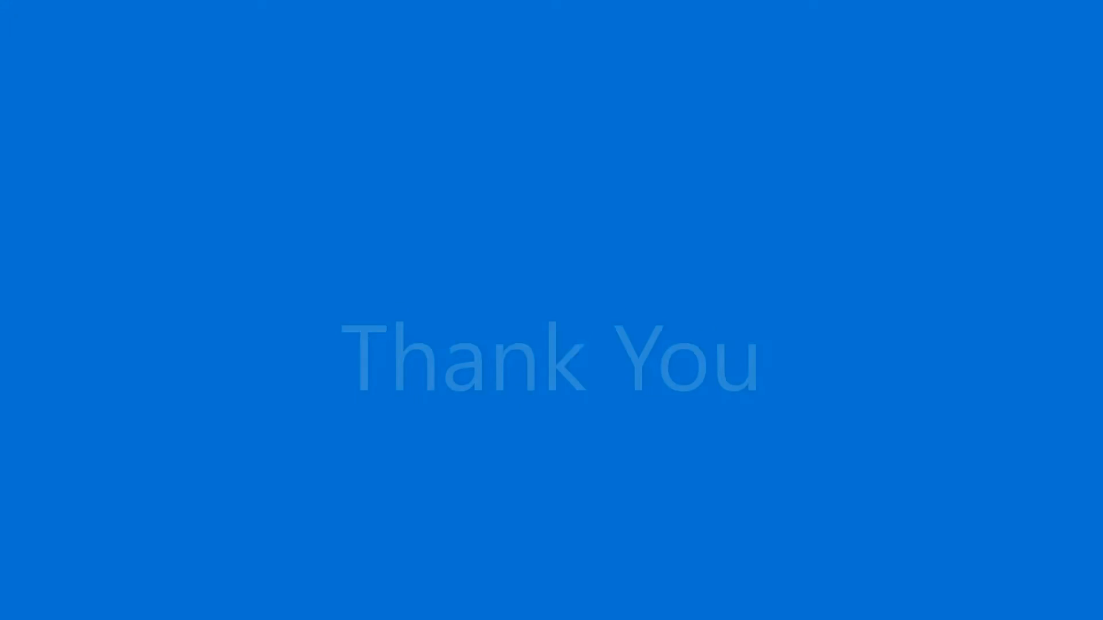